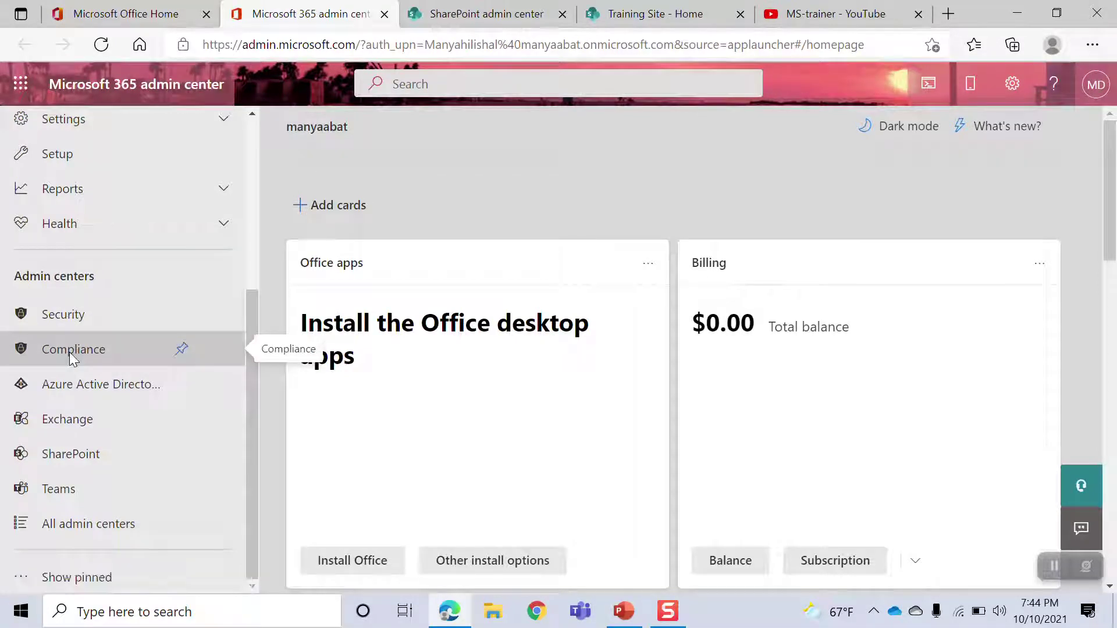
Open the compliance center from the admin center and go to its data retention policies.
left_click(70, 351)
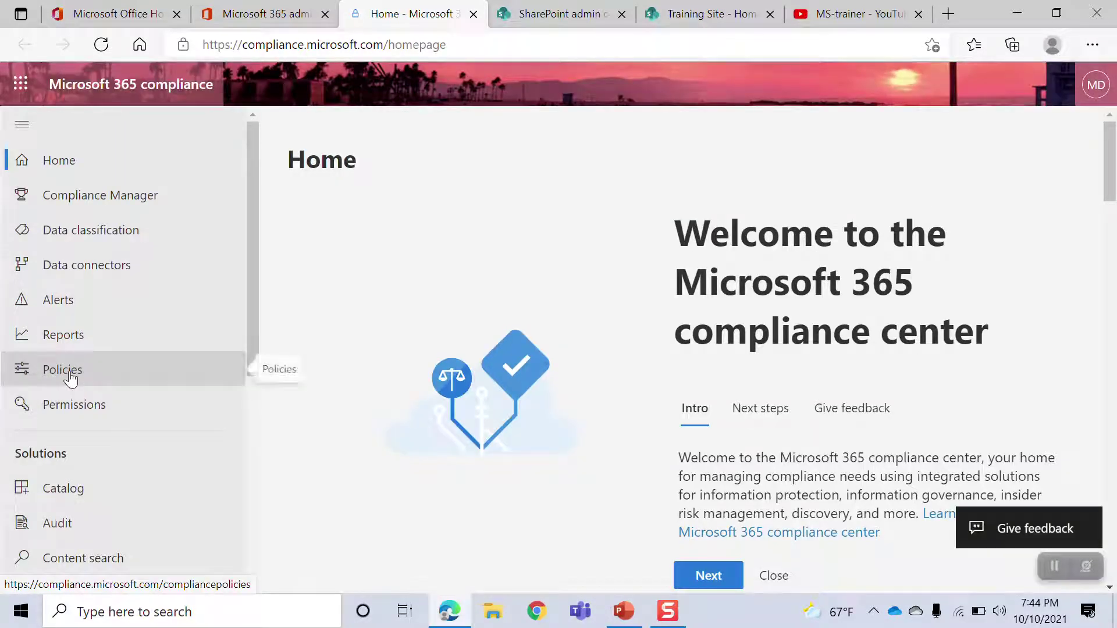
left_click(71, 377)
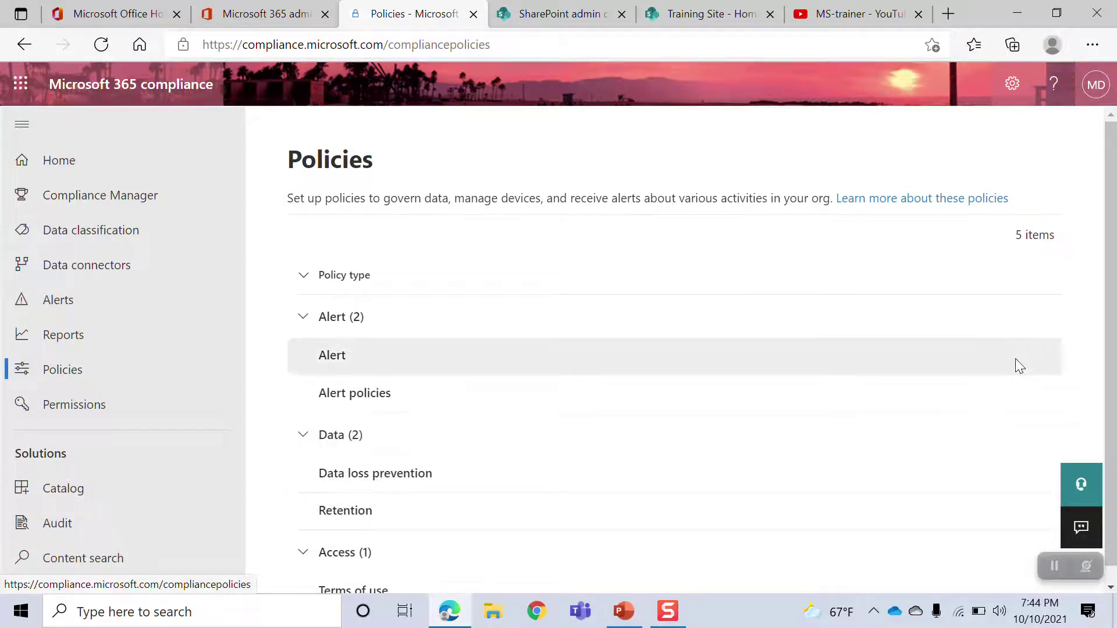
scroll(1111, 258, "down", 1)
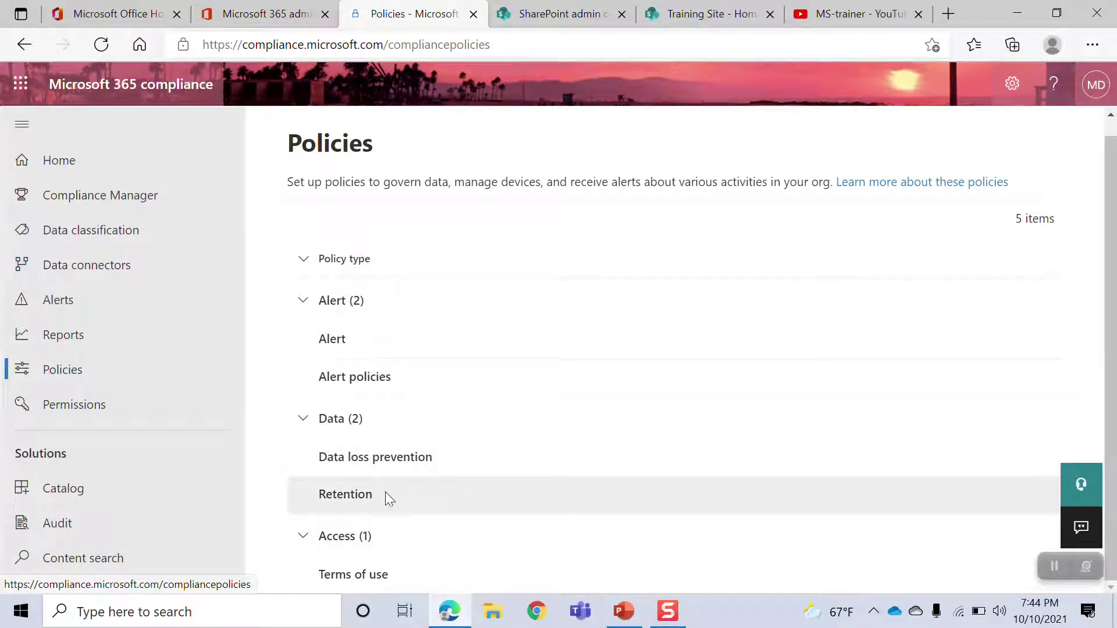
left_click(346, 494)
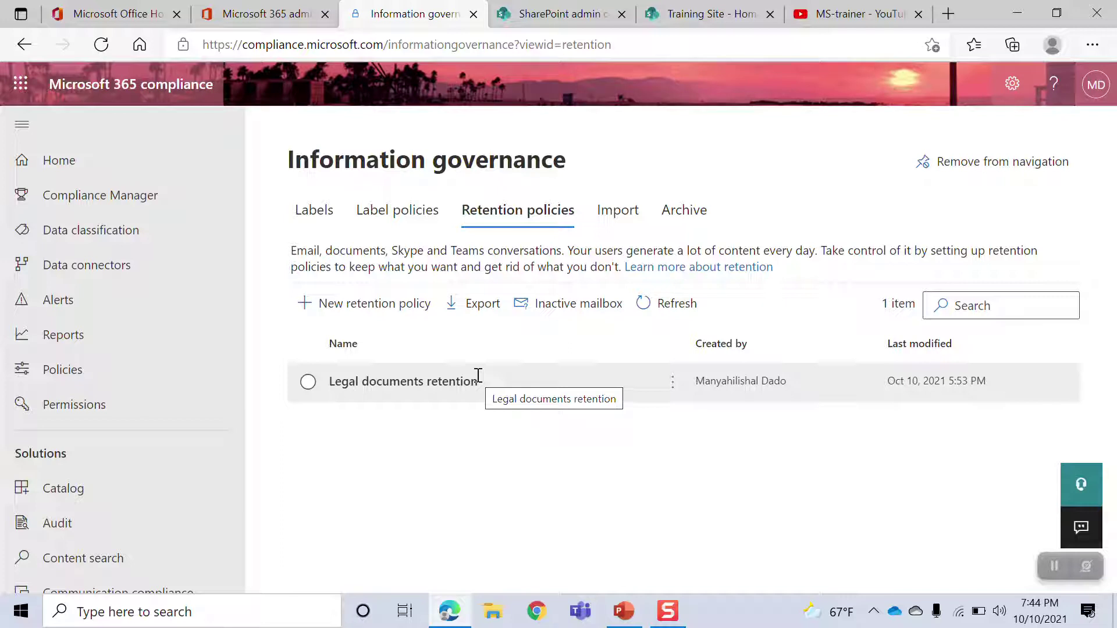
Start a new retention policy and name it "audit documents retention policy".
left_click(340, 318)
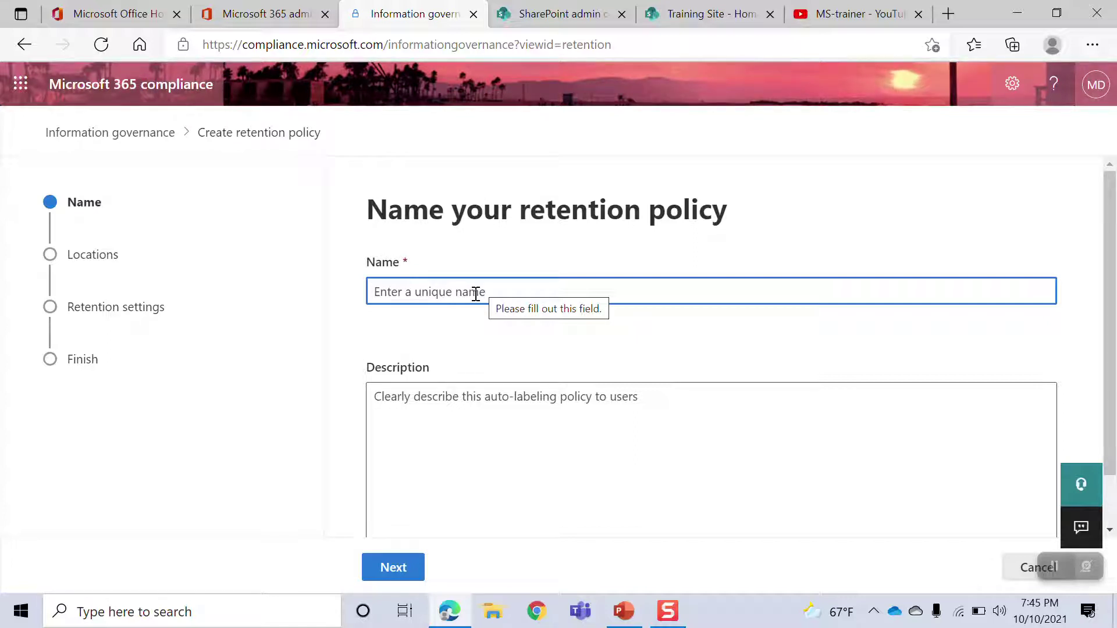
type("audit ")
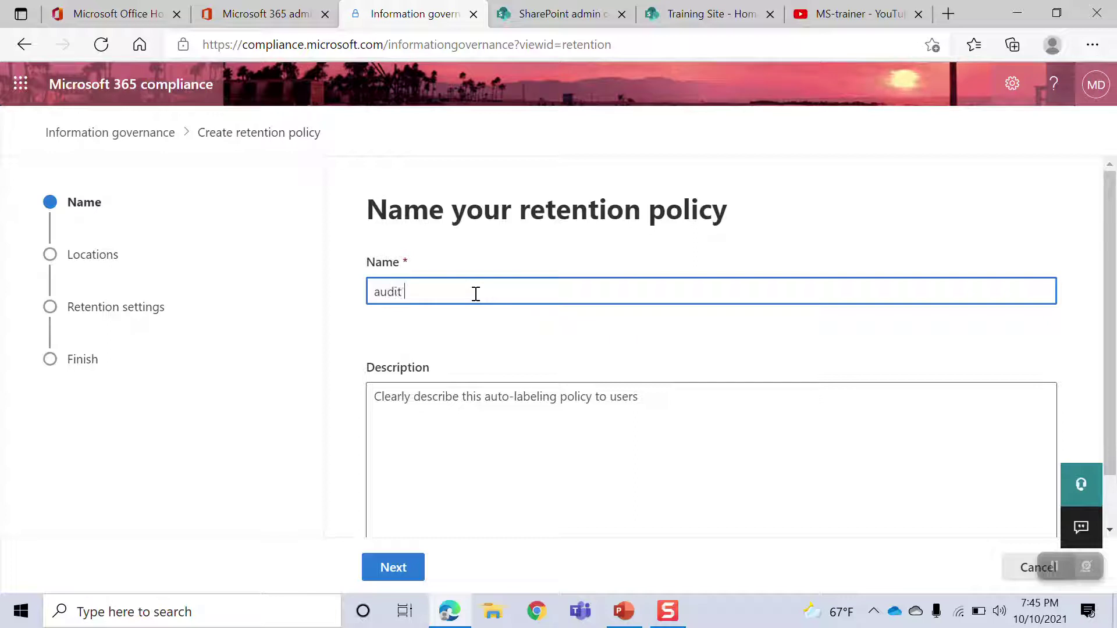
type("document")
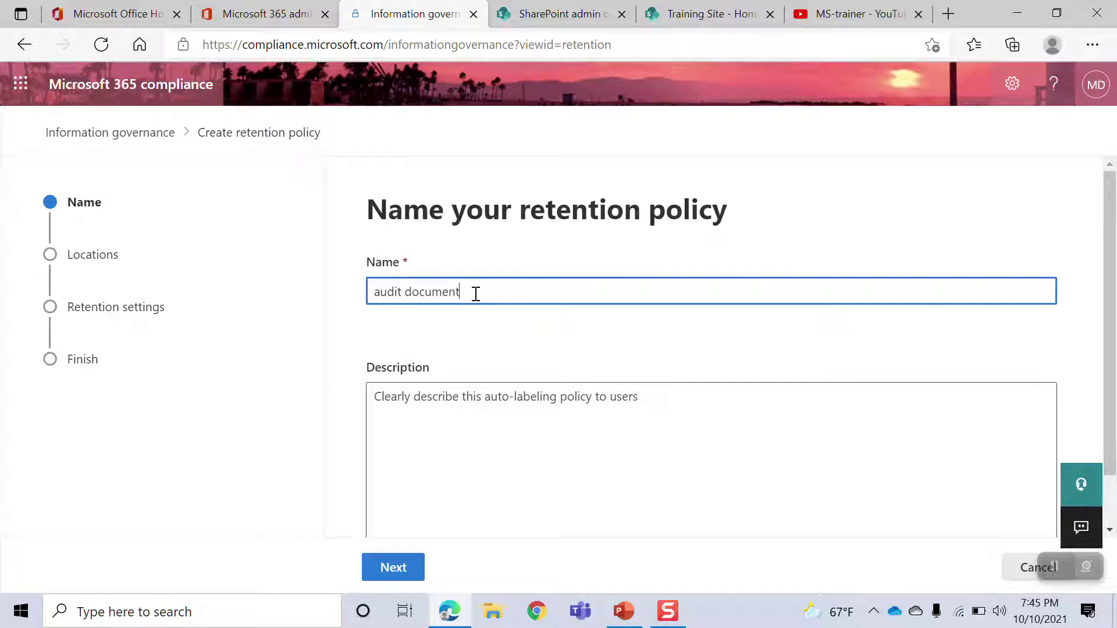
type("s rete")
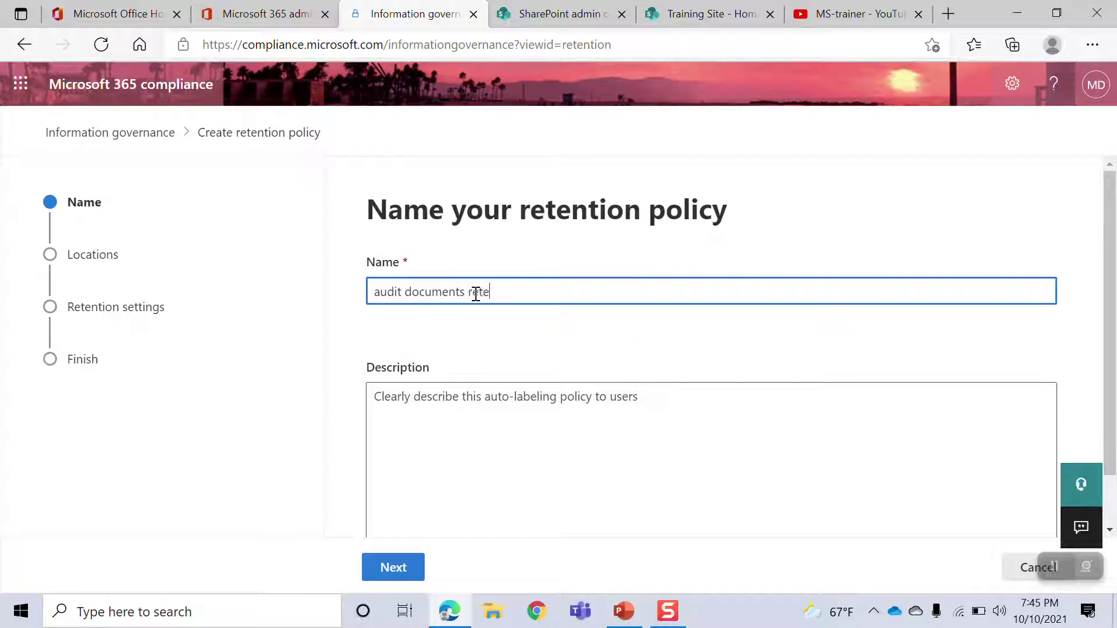
type("ntion policy")
Describe the retention policy as "Retain the documents for 5 years".
left_click(418, 401)
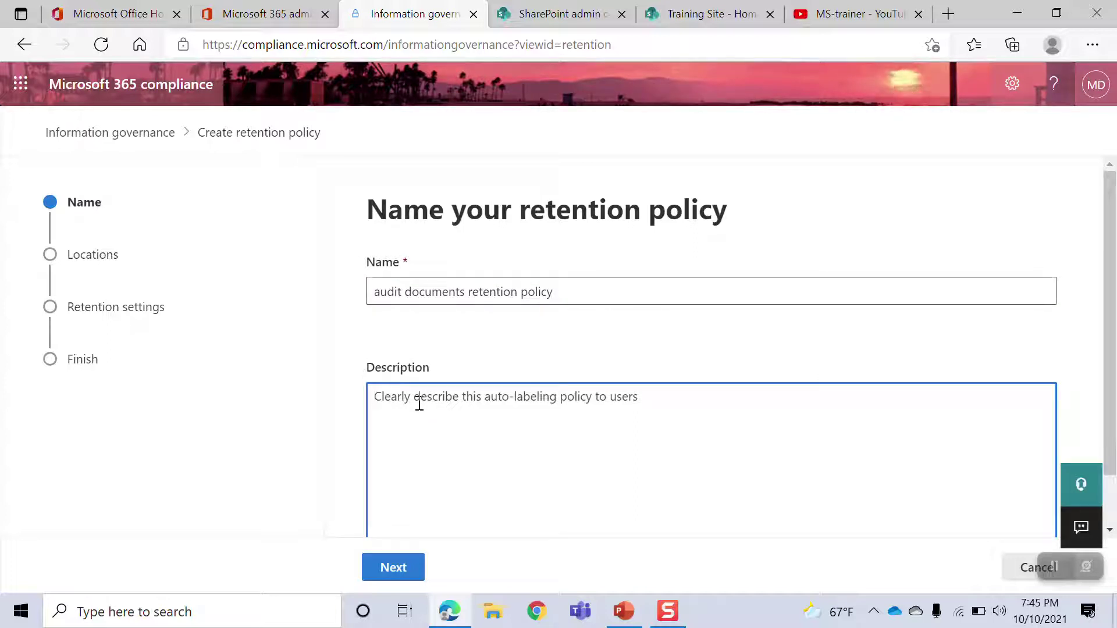
type("Retain ")
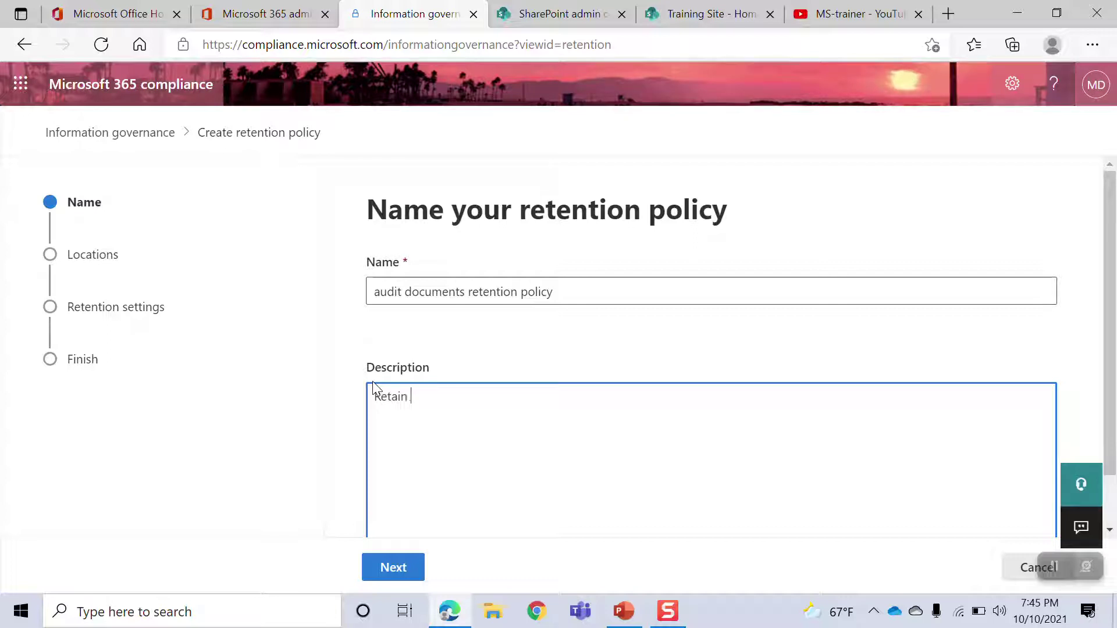
type("the documents. g")
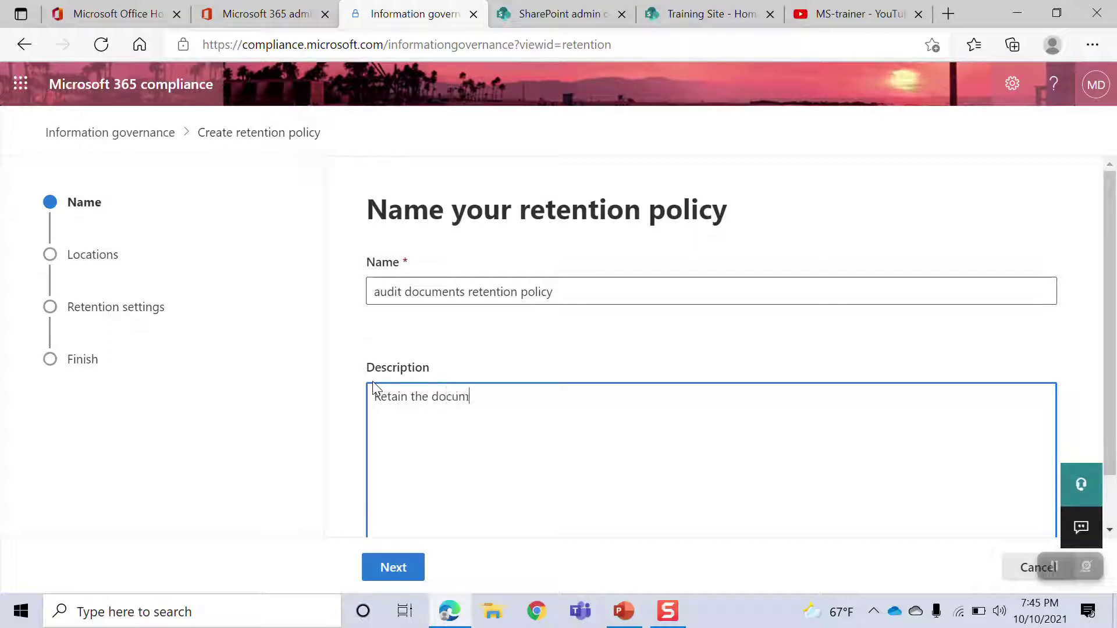
key("BackSpace")
type("or 5 years")
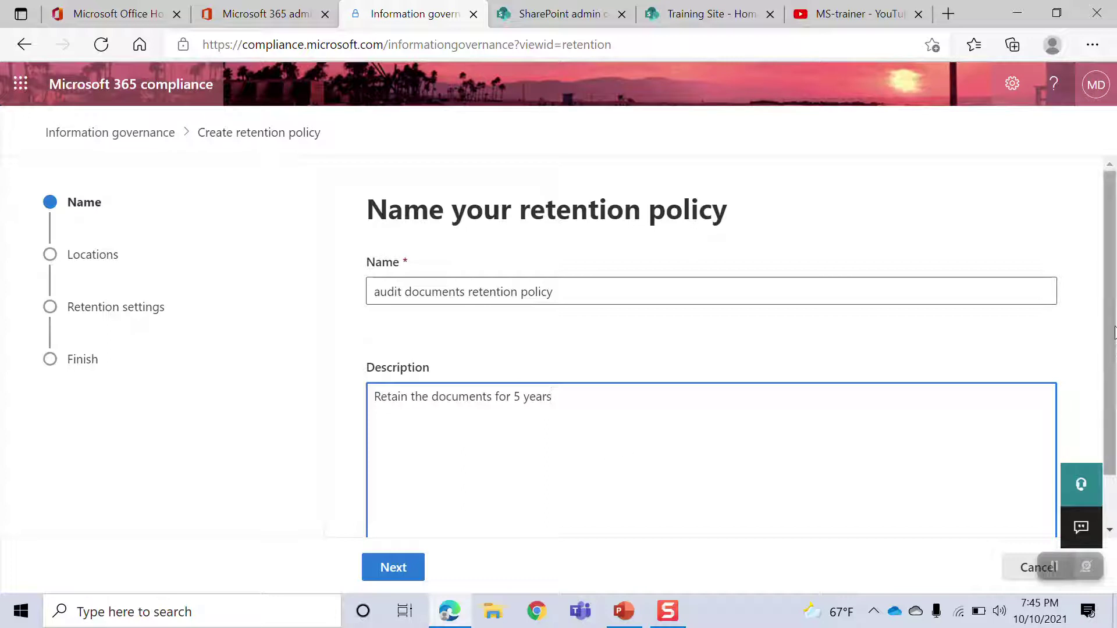
Capitalize the first letter of the policy name to read "Audit documents retention policy" and continue to the locations.
left_click_drag(1113, 332, 1105, 413)
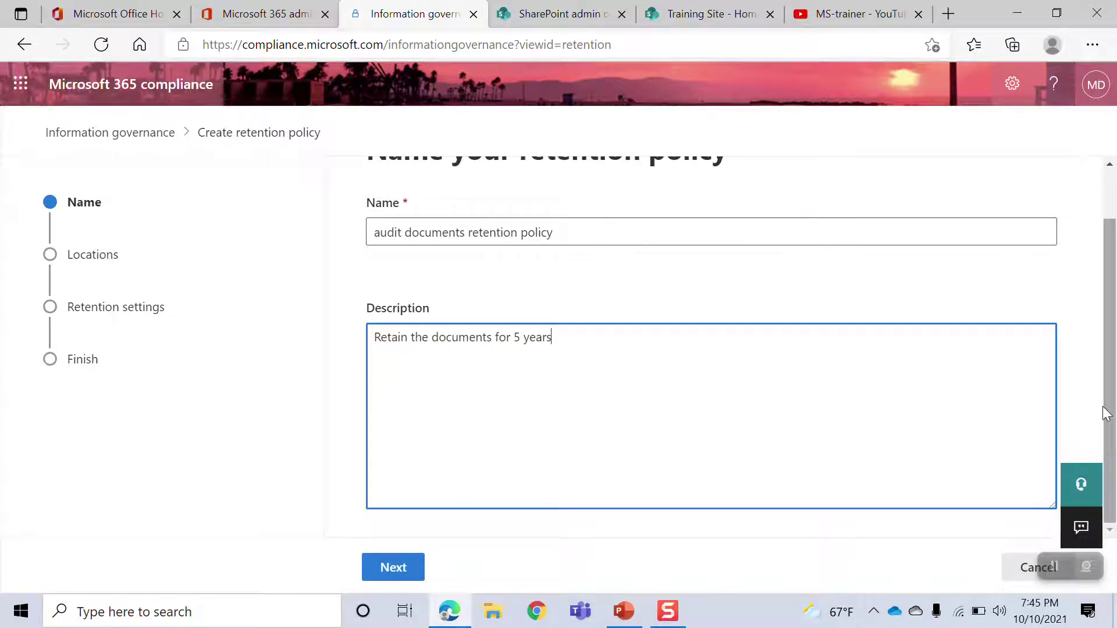
left_click(385, 233)
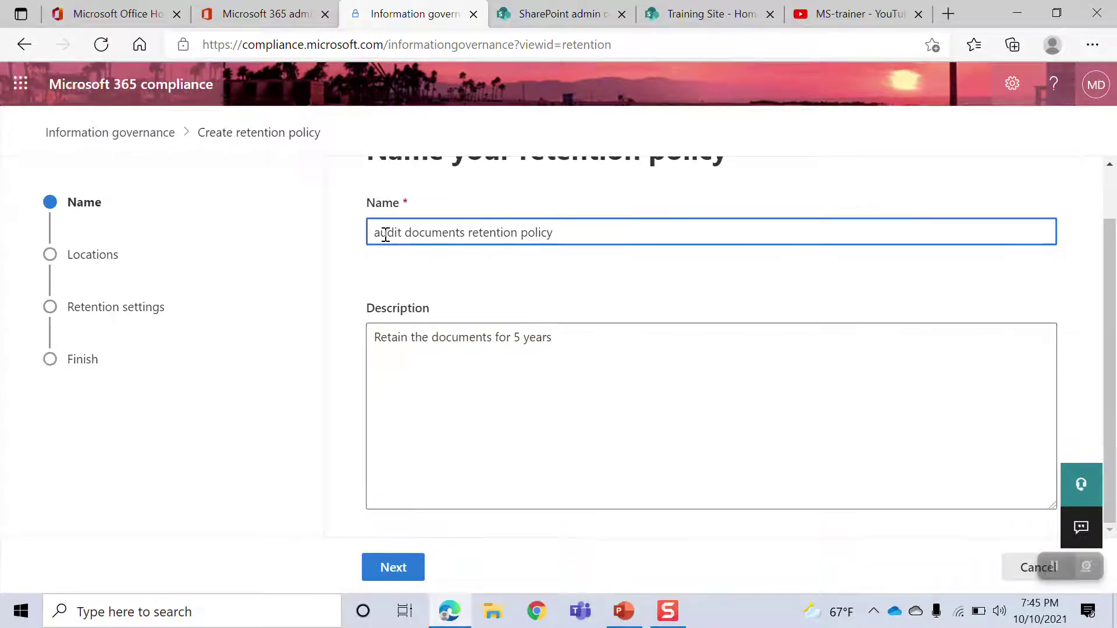
key("BackSpace")
type("A")
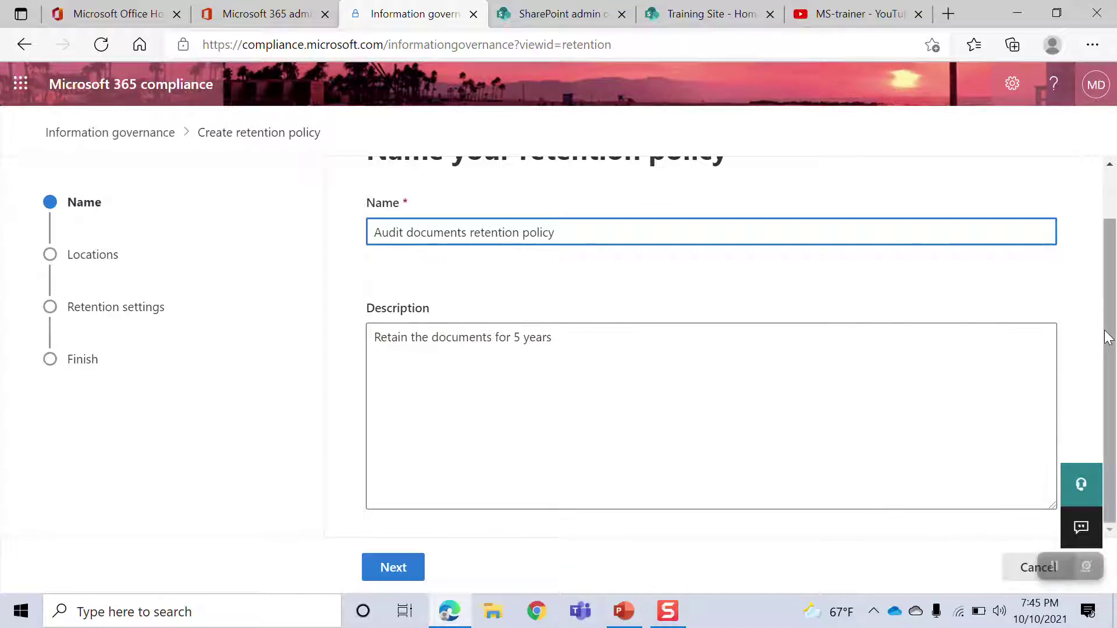
left_click(373, 574)
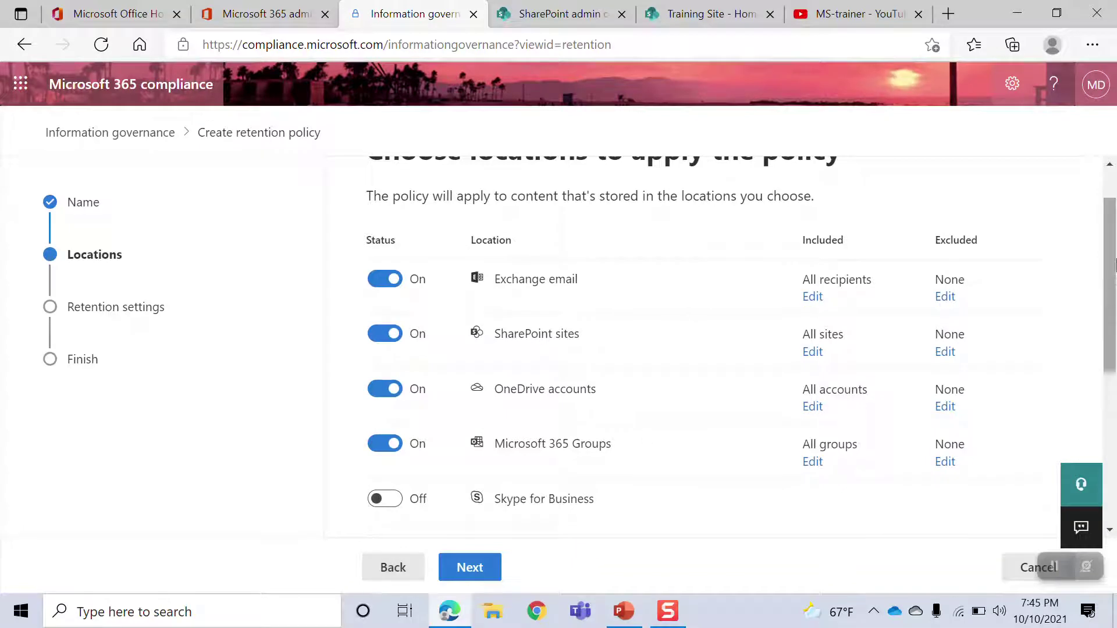
Review the available policy locations and turn off Exchange email and Microsoft 365 Groups.
left_click_drag(1108, 265, 1108, 235)
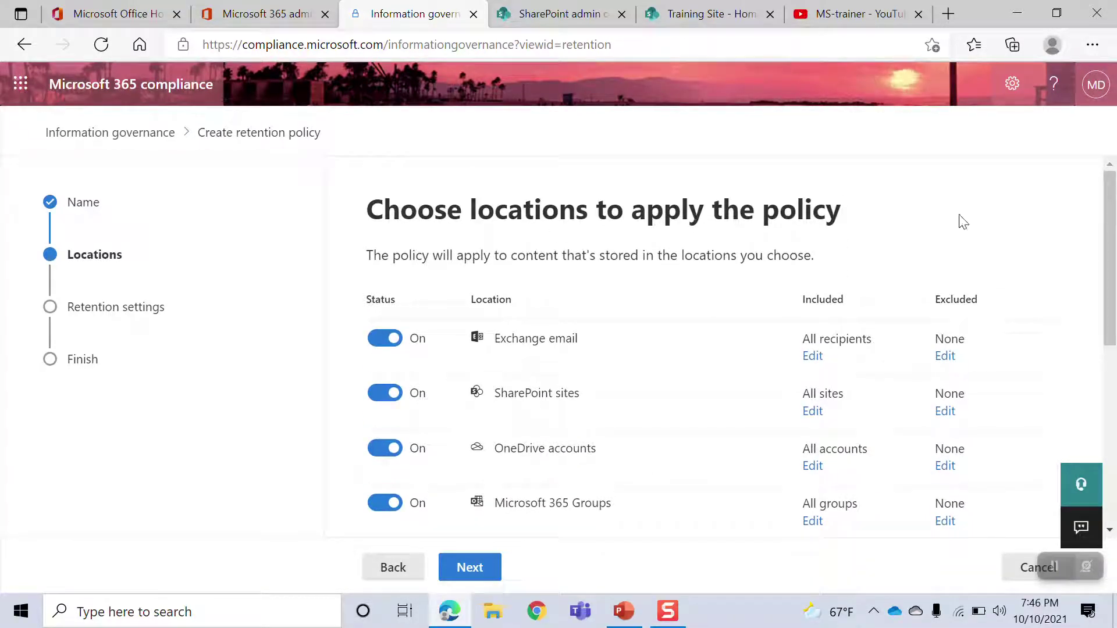
left_click_drag(1114, 215, 1109, 243)
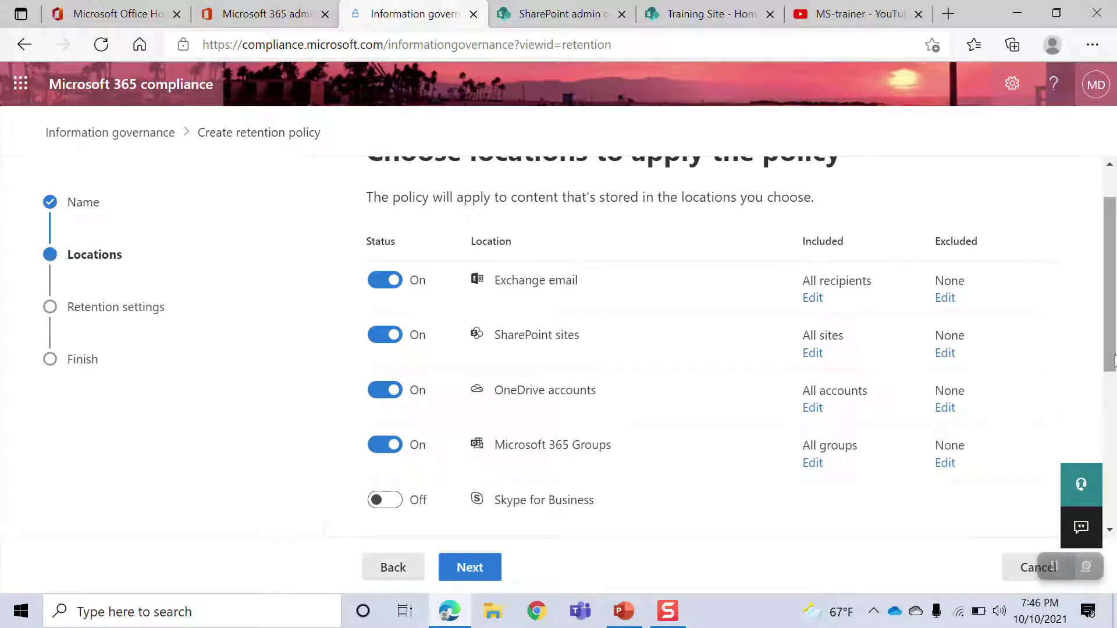
scroll(1113, 360, "down", 1)
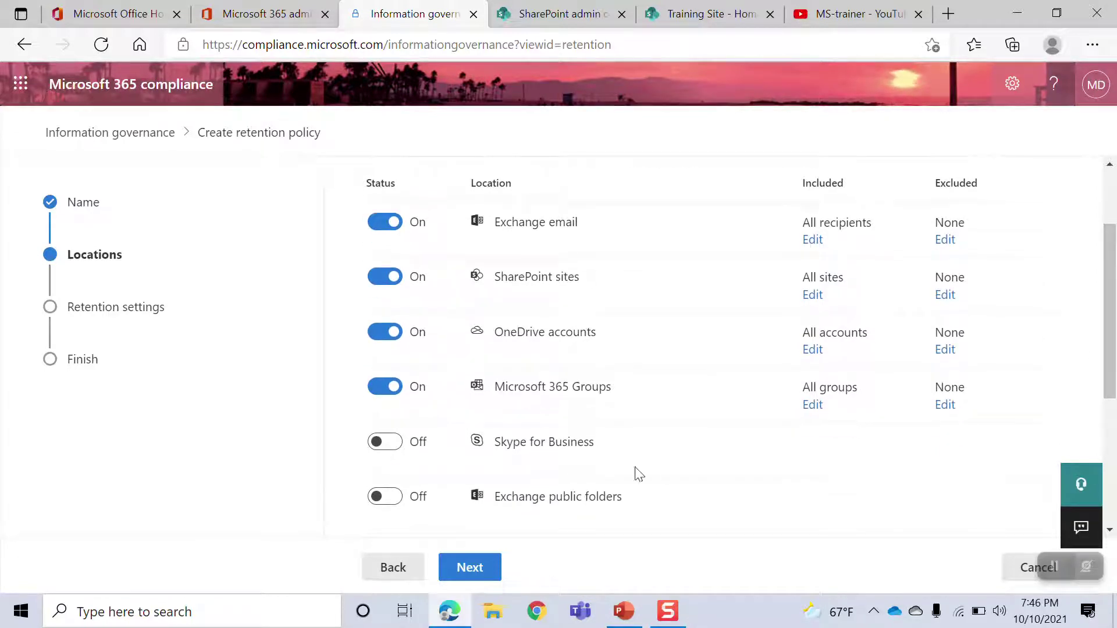
left_click_drag(1114, 320, 1077, 473)
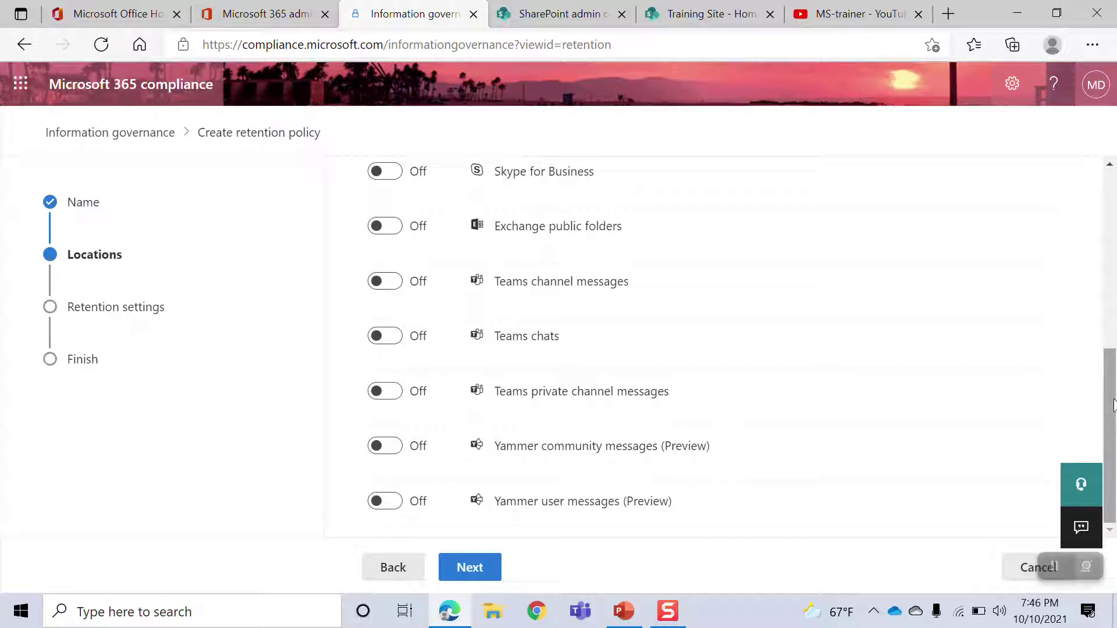
mouse_move(1114, 406)
left_mouse_down()
mouse_move(1112, 238)
mouse_move(1100, 420)
left_mouse_up()
left_click_drag(1098, 379, 1091, 216)
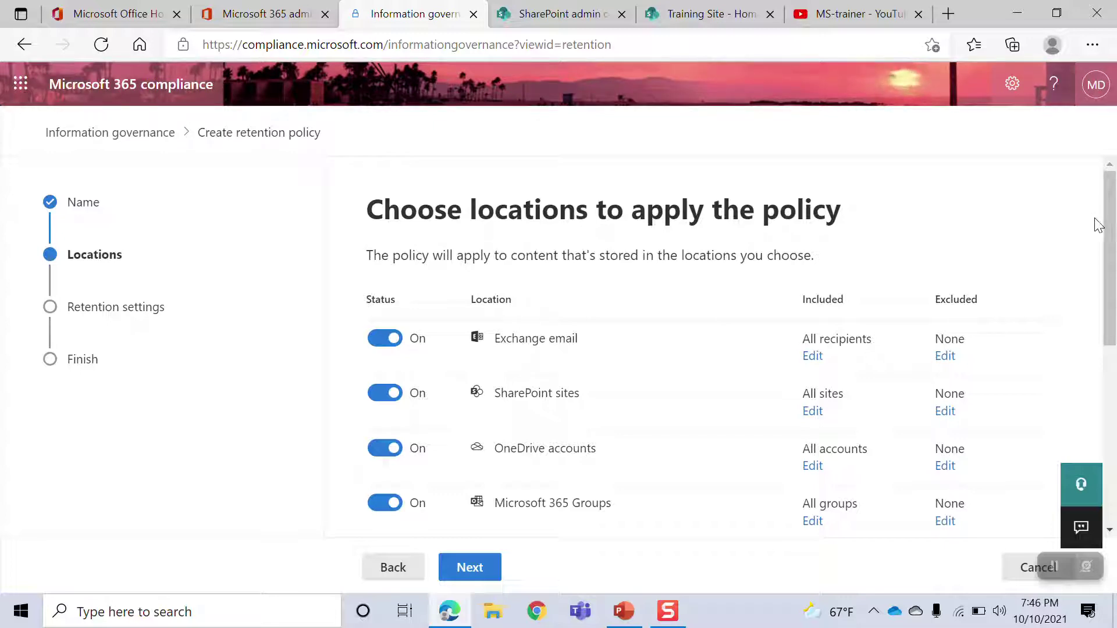
left_click_drag(1107, 235, 1095, 262)
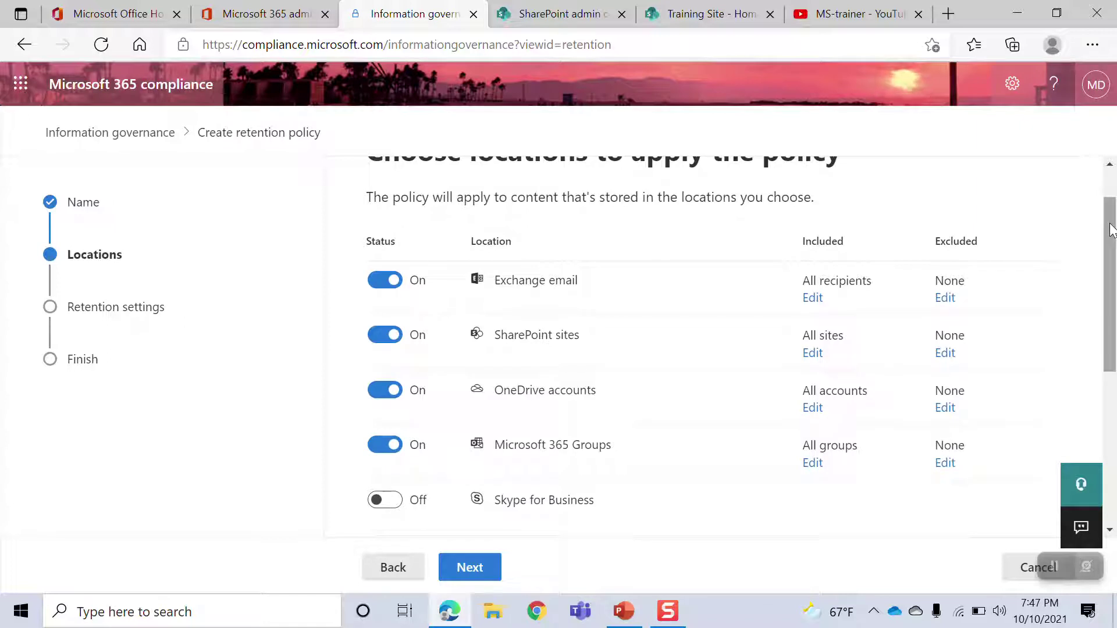
left_click(395, 294)
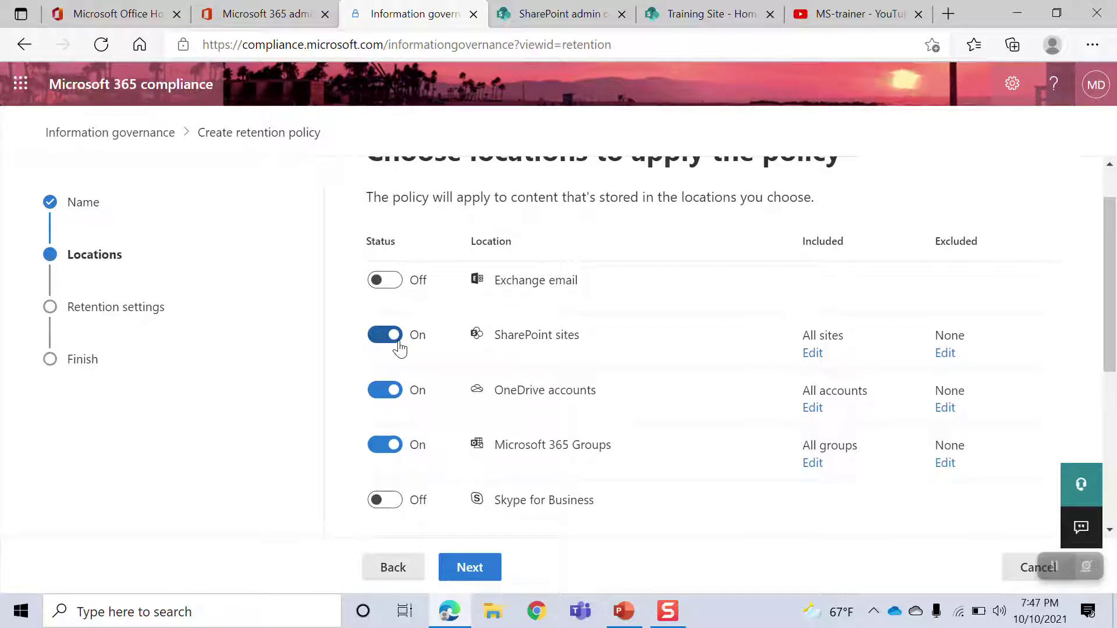
left_click(393, 447)
Try applying the policy to Teams chats and Teams channel messages, and switch it to Teams private channel messages.
left_click_drag(1113, 333, 1113, 430)
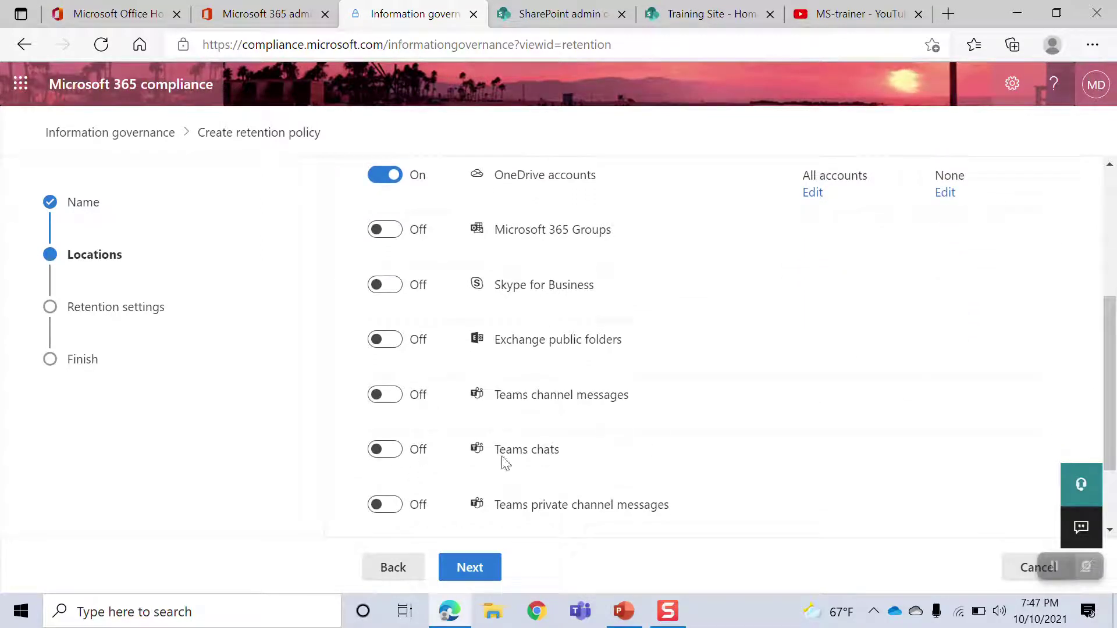
left_click(386, 457)
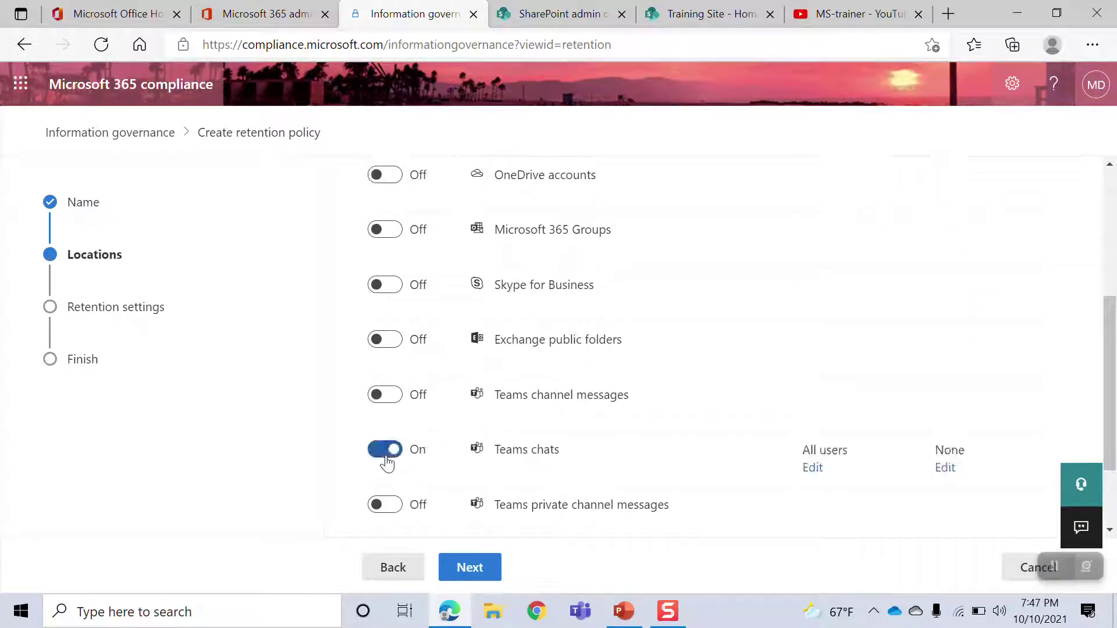
left_click(396, 396)
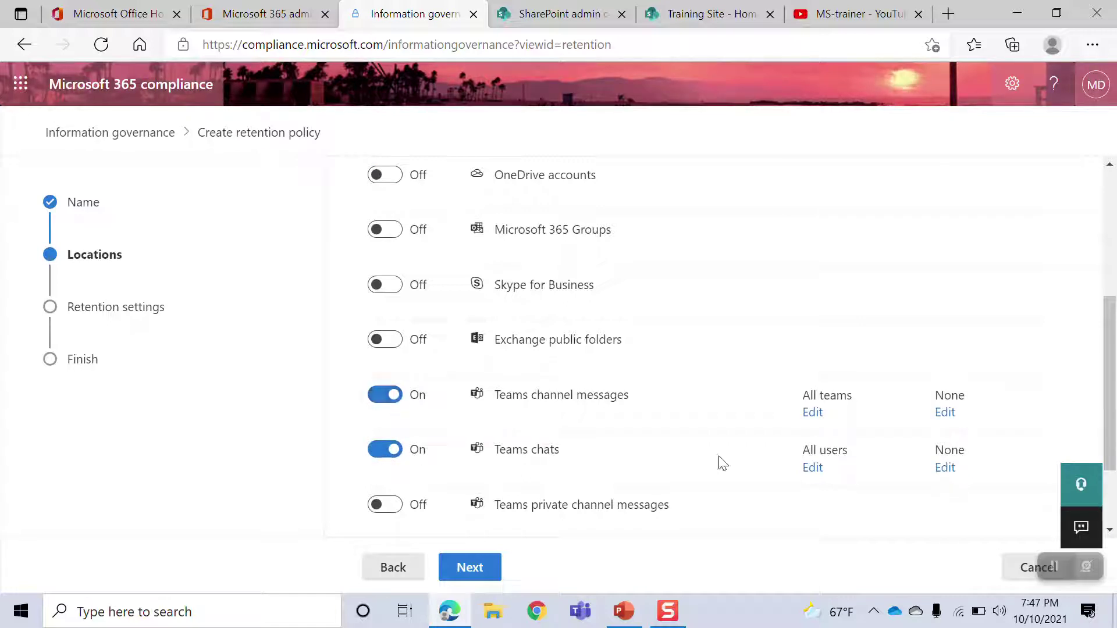
left_click(393, 508)
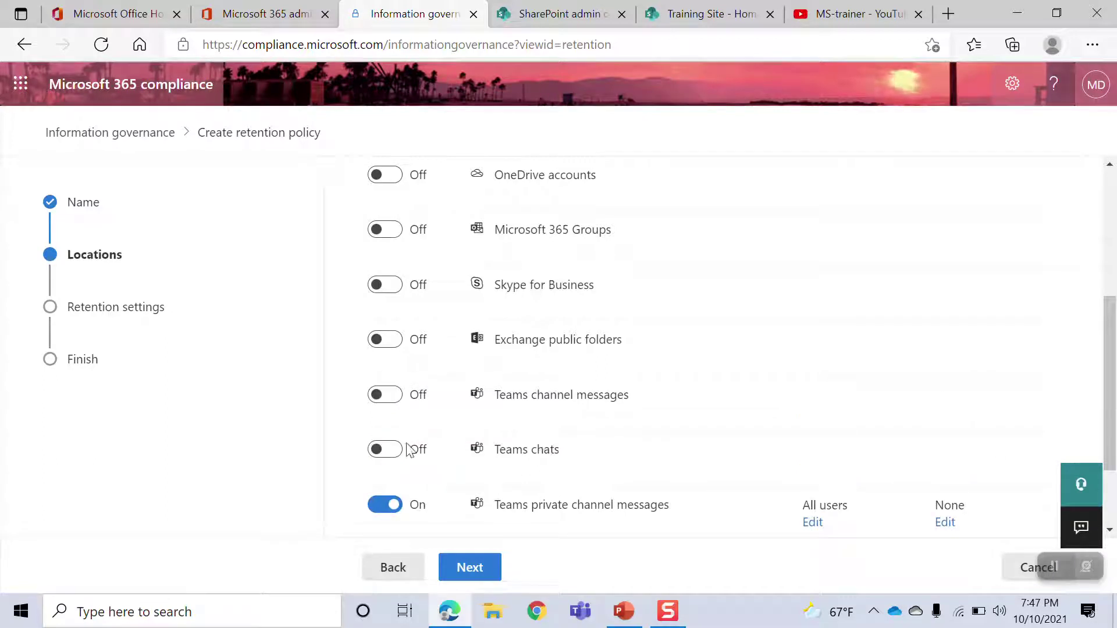
Try Teams chats and Teams private channel messages in turn, and switch the policy location to Teams channel messages.
left_click(383, 449)
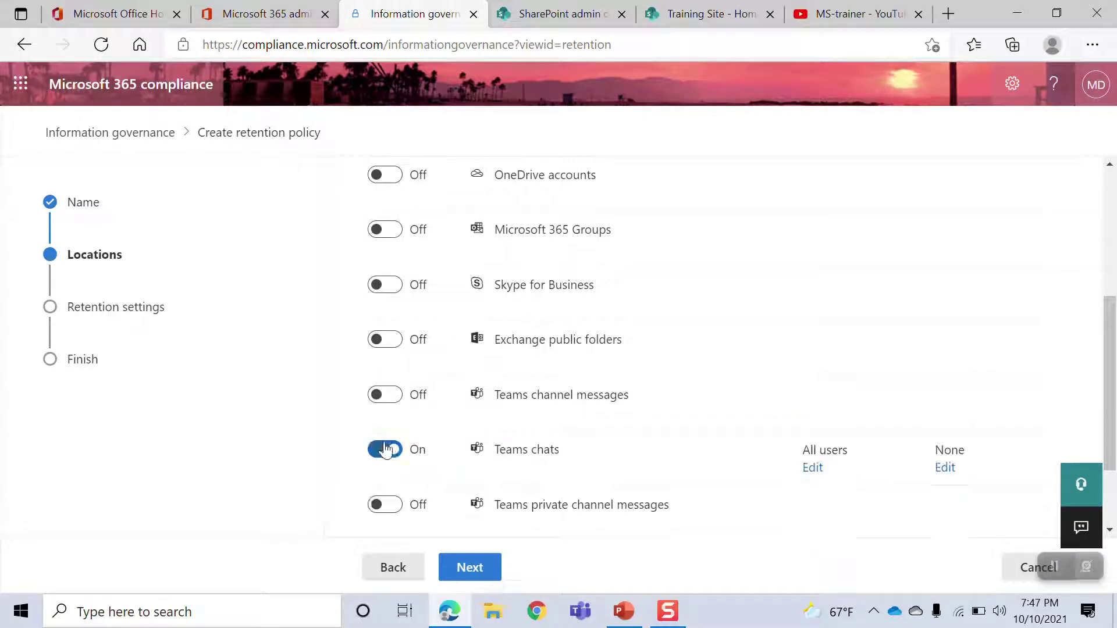
left_click(381, 509)
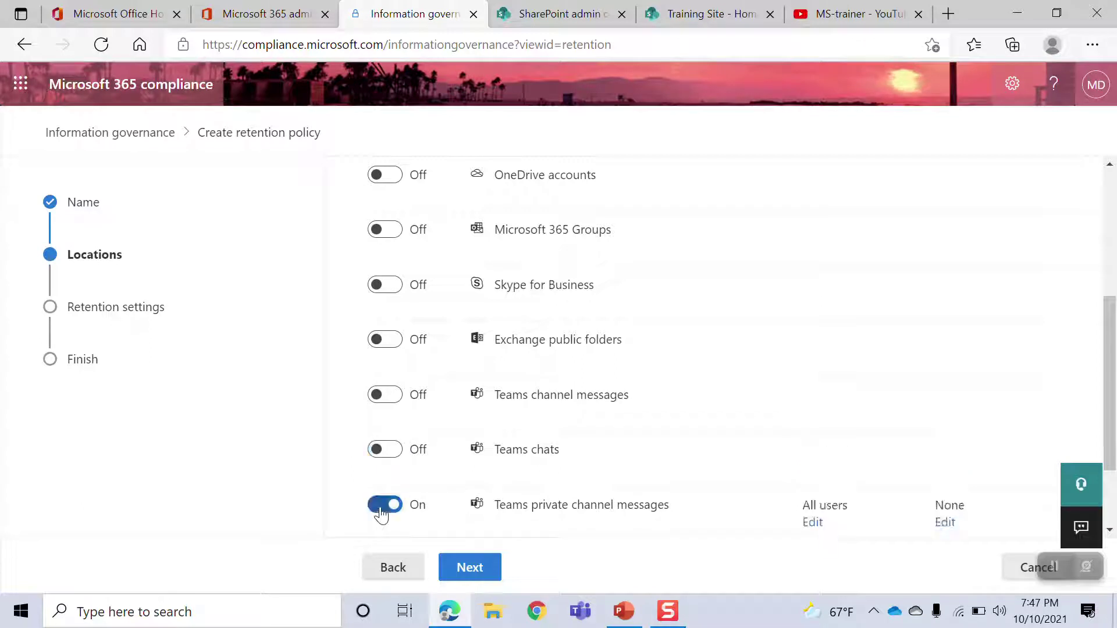
left_click(384, 451)
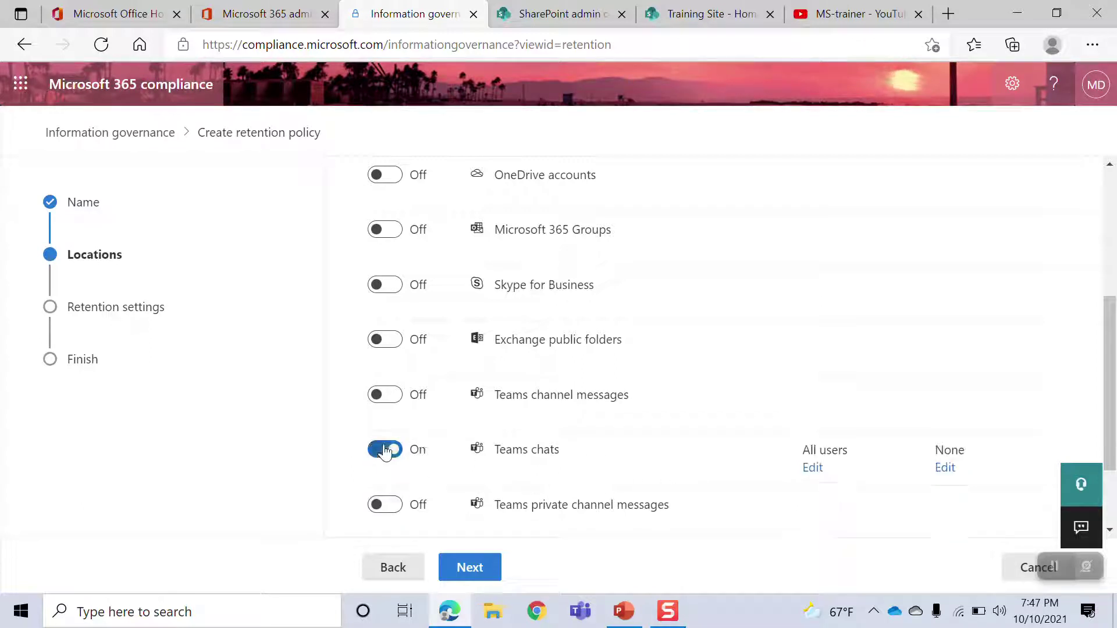
left_click(385, 451)
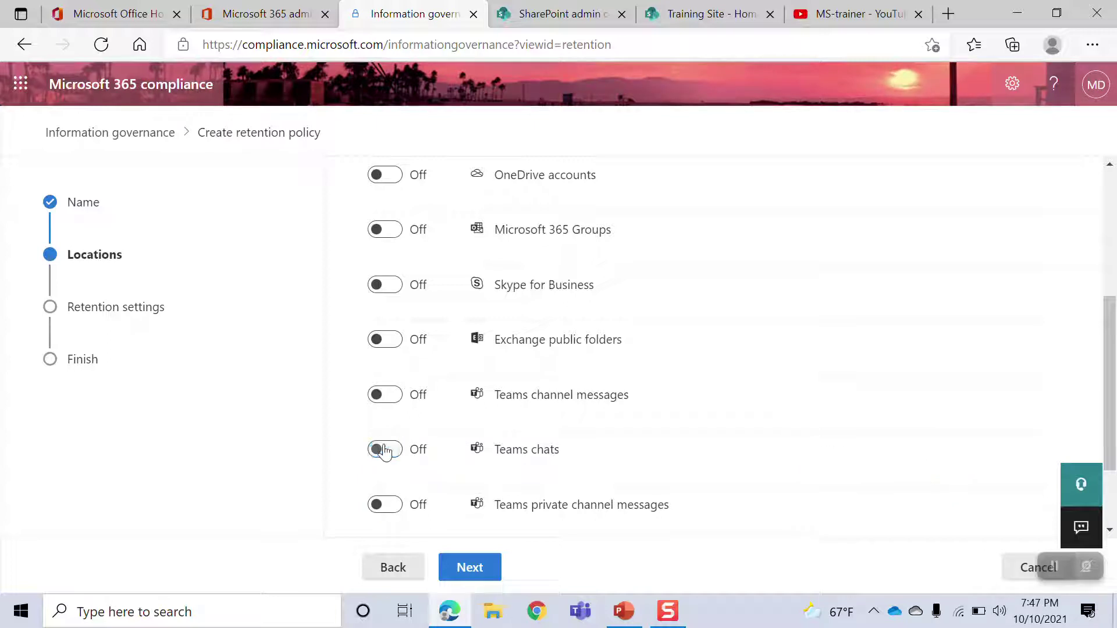
left_click(388, 397)
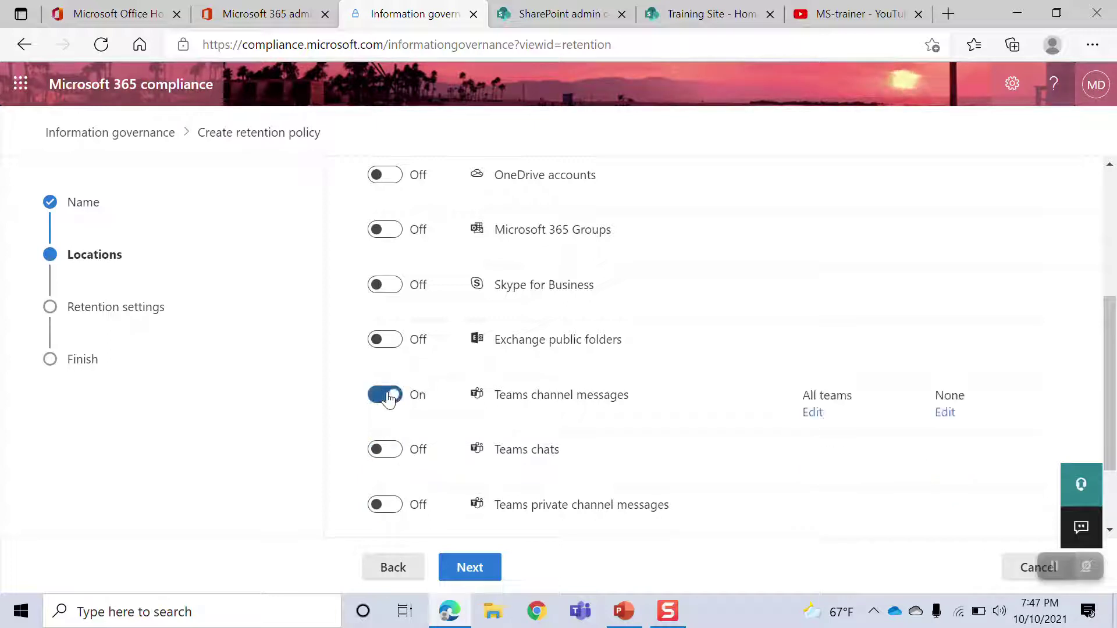
Turn on Exchange email, SharePoint sites, OneDrive accounts and Microsoft 365 Groups as locations for the policy.
left_click_drag(1110, 387, 1109, 259)
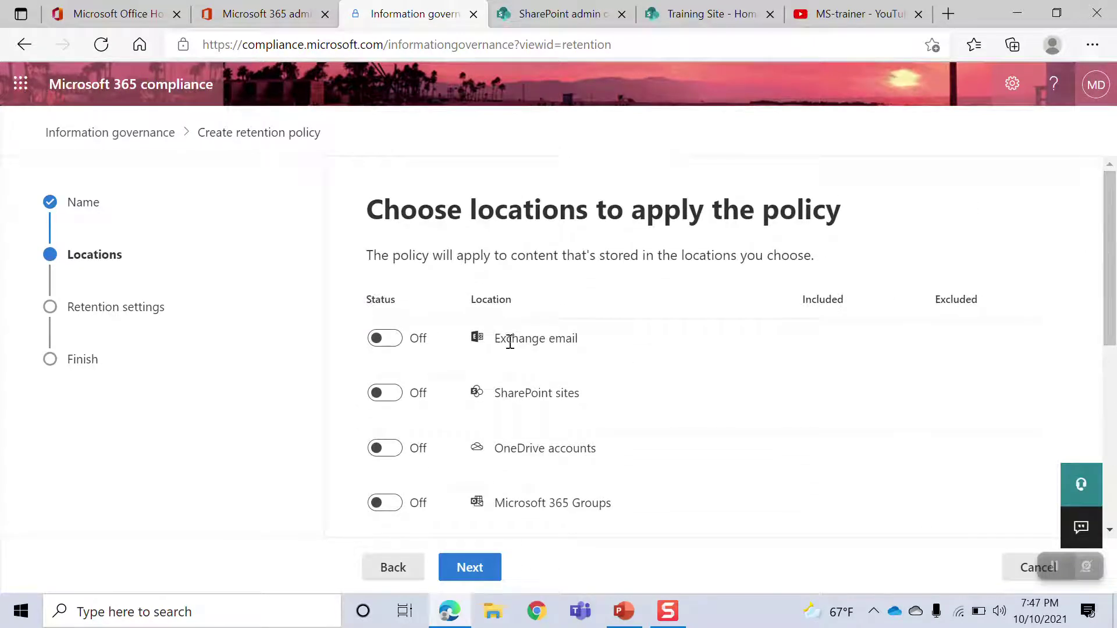
left_click(393, 345)
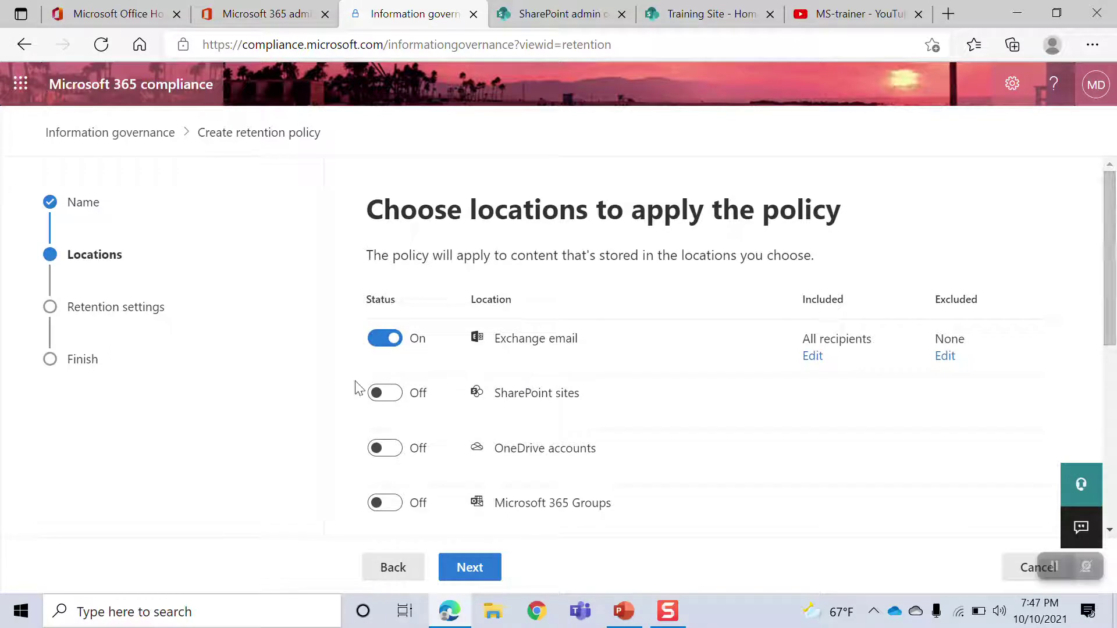
left_click(415, 399)
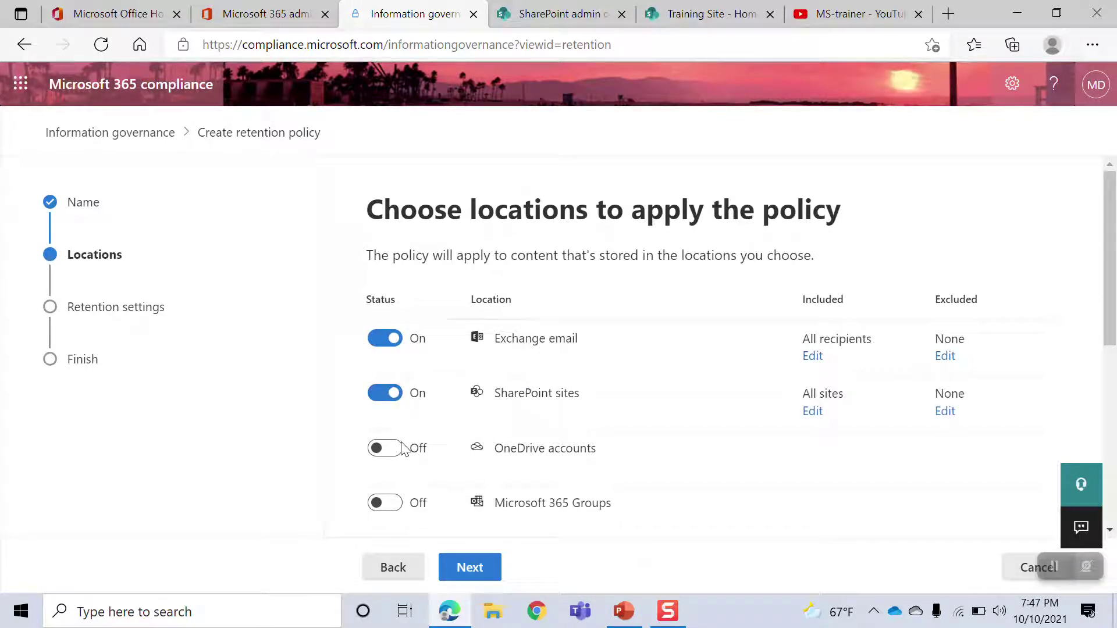
left_click(387, 452)
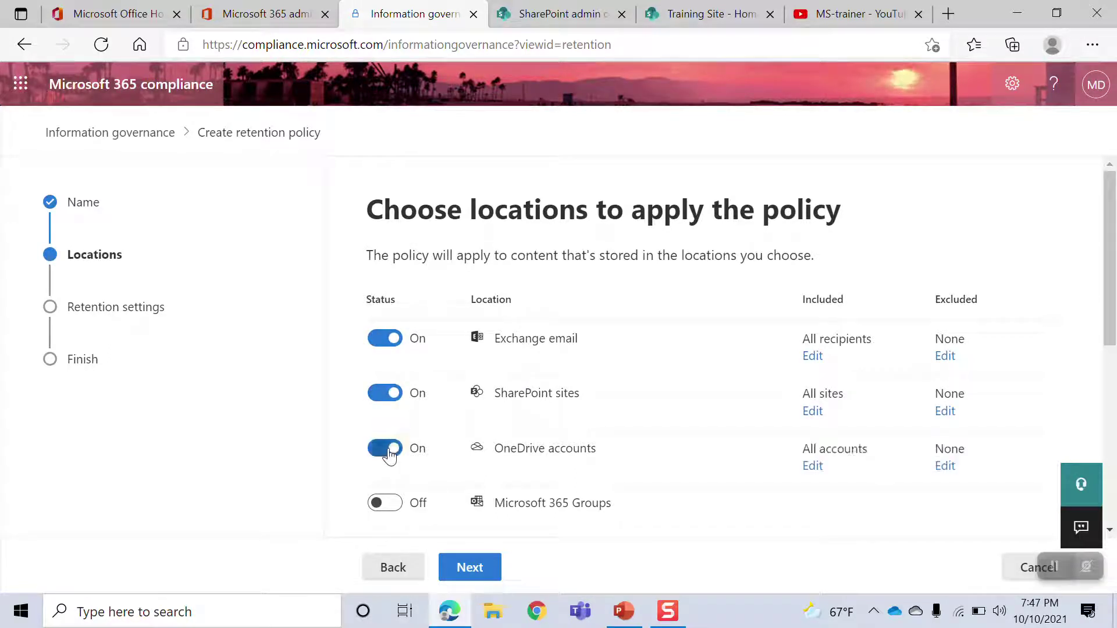
left_click(388, 506)
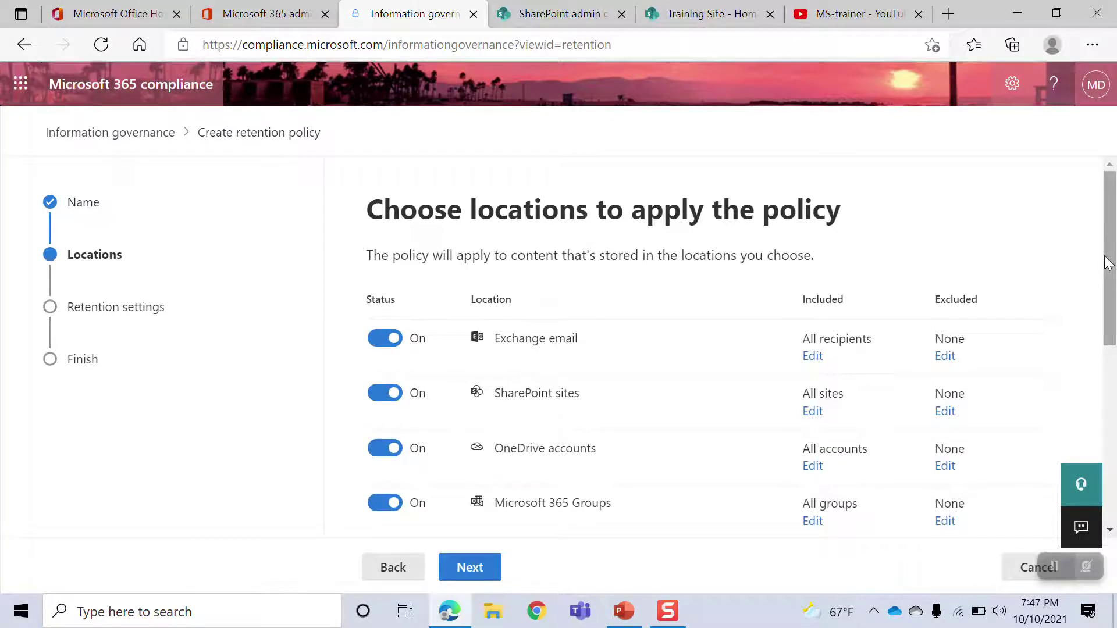
left_click_drag(1109, 264, 1067, 80)
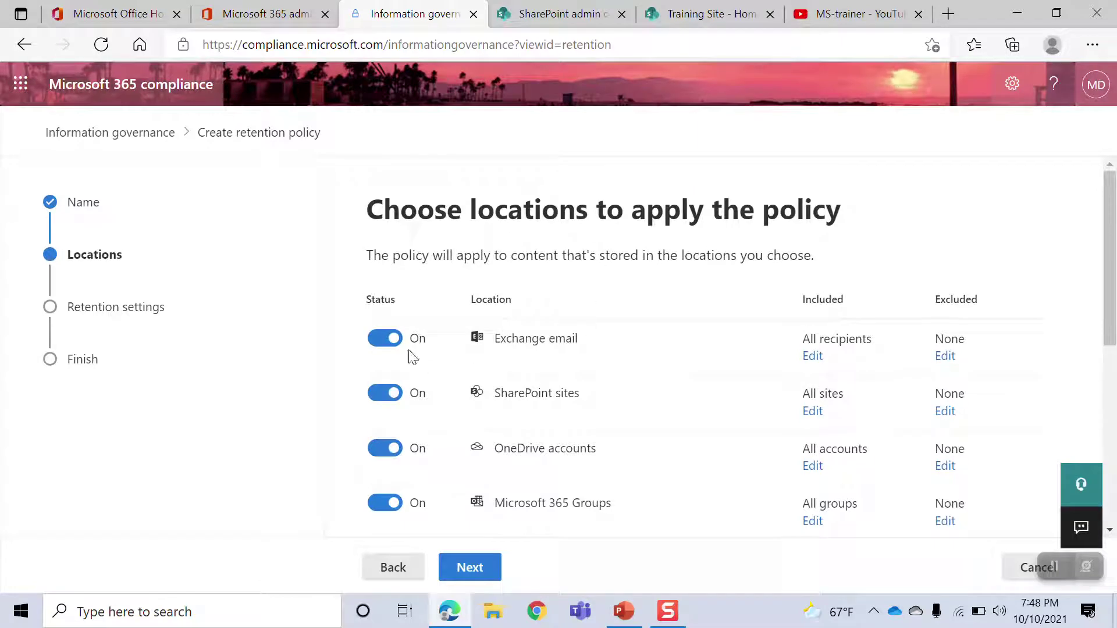
Turn off the Exchange email and Microsoft 365 Groups locations and continue to the retention settings.
left_click(375, 342)
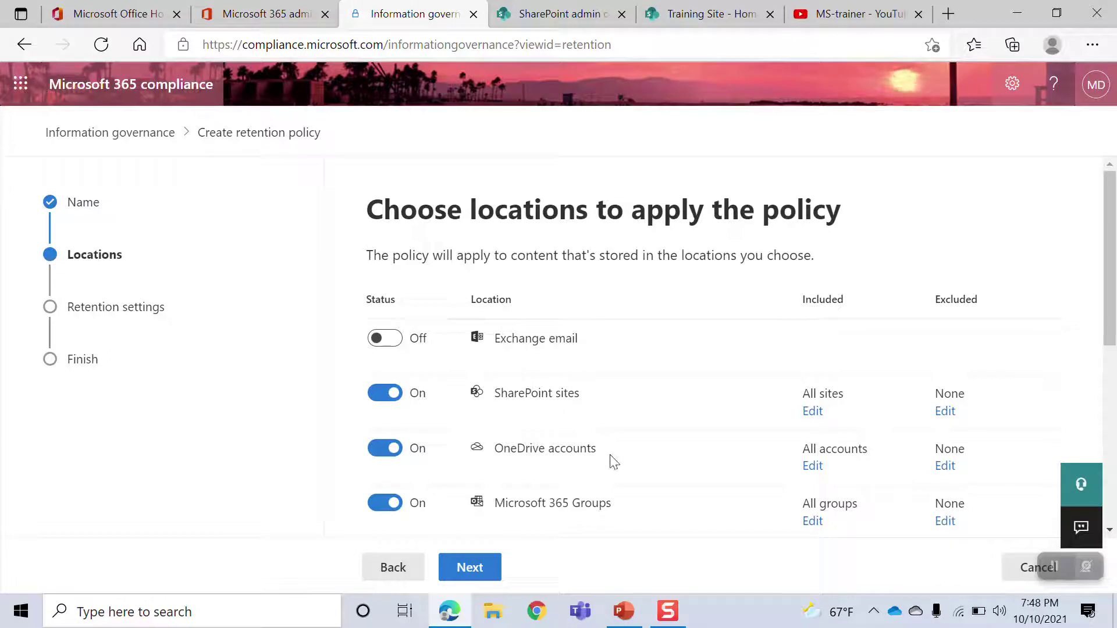
left_click(391, 504)
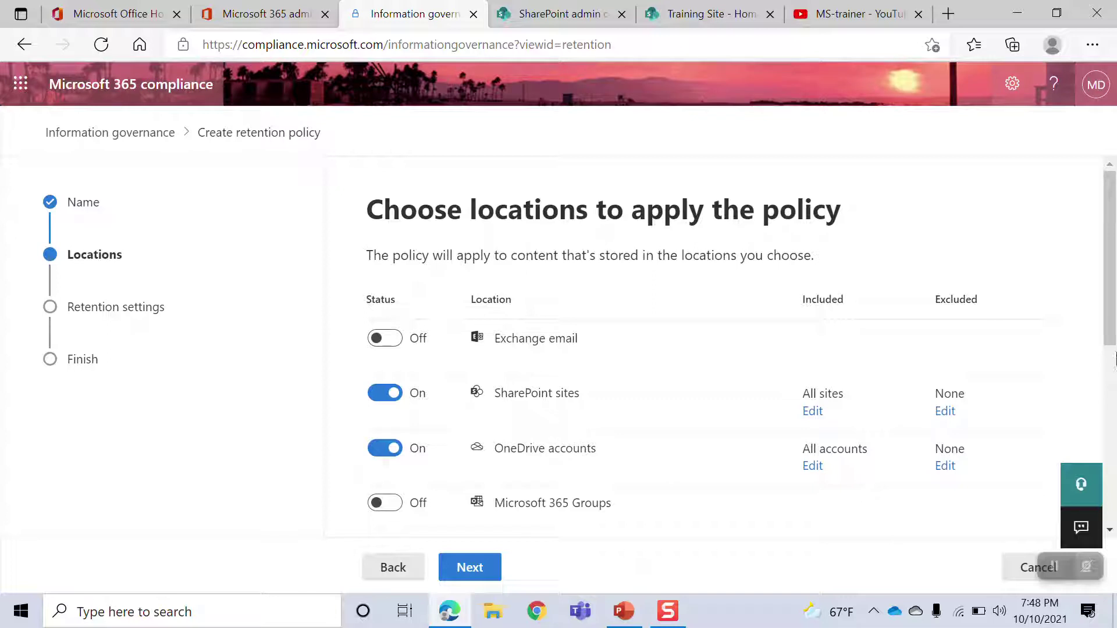
left_click_drag(1112, 301, 1079, 322)
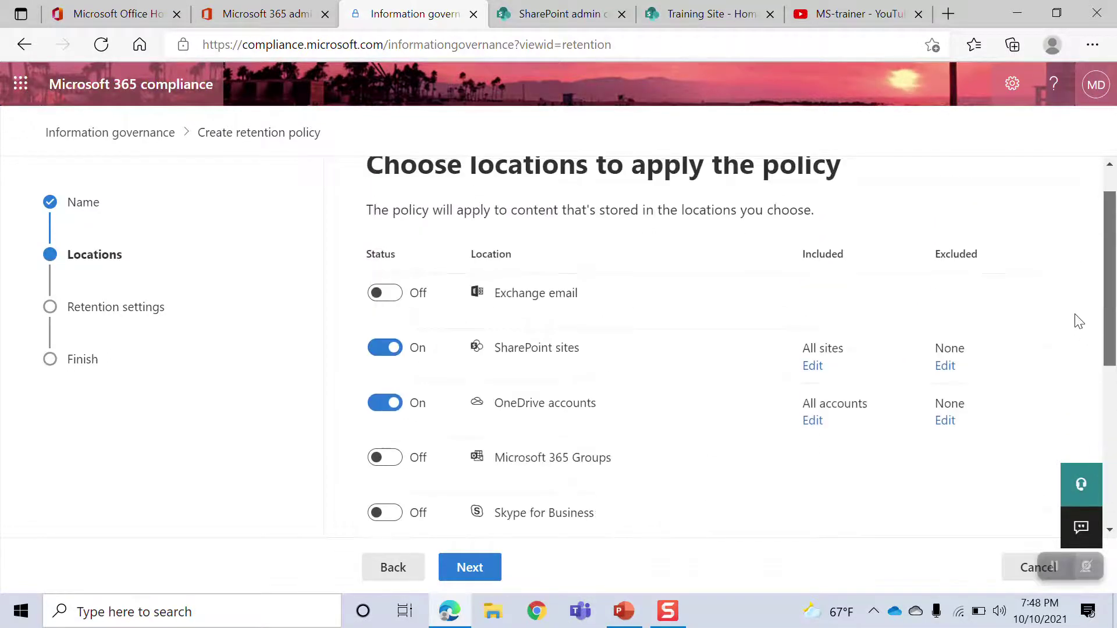
left_click(470, 569)
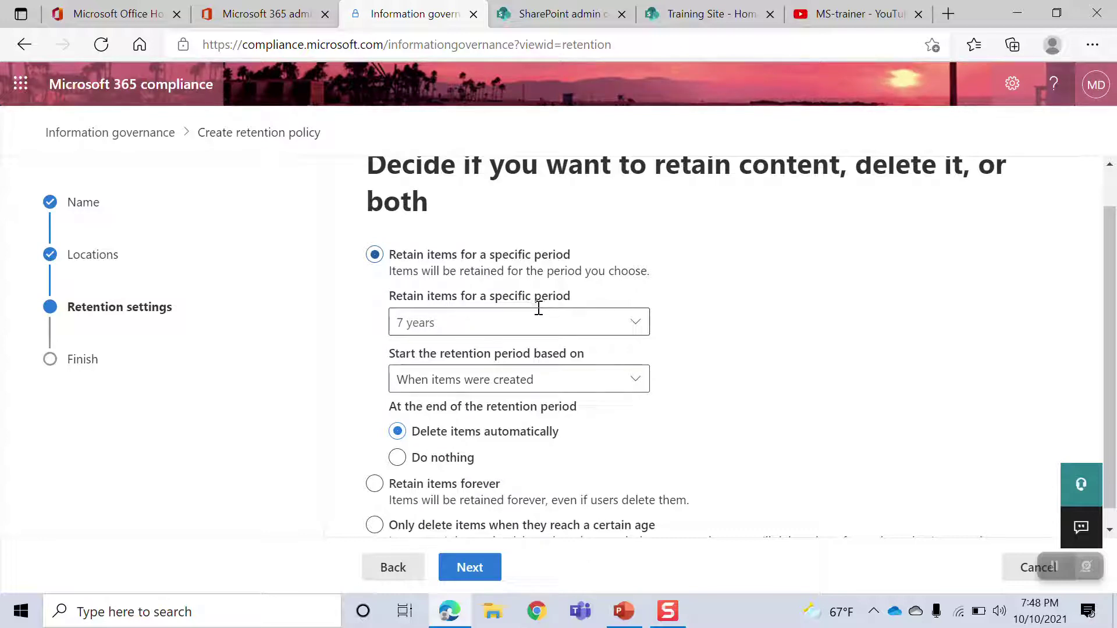
Set the period for retaining items to 5 years and switch it to a custom period.
left_click(635, 326)
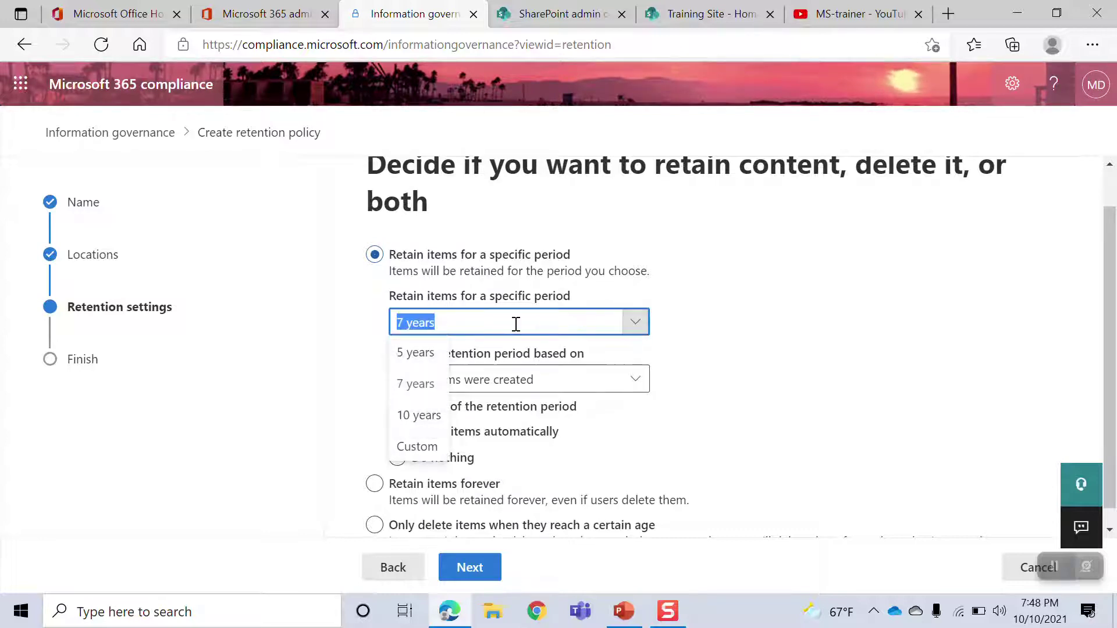
left_click(432, 366)
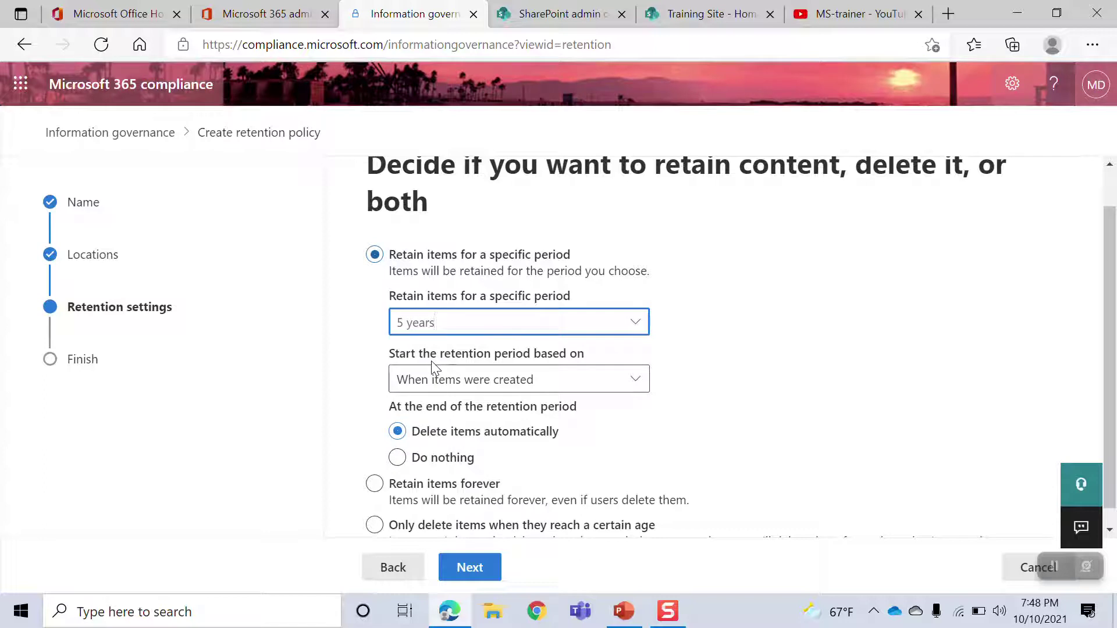
left_click(634, 326)
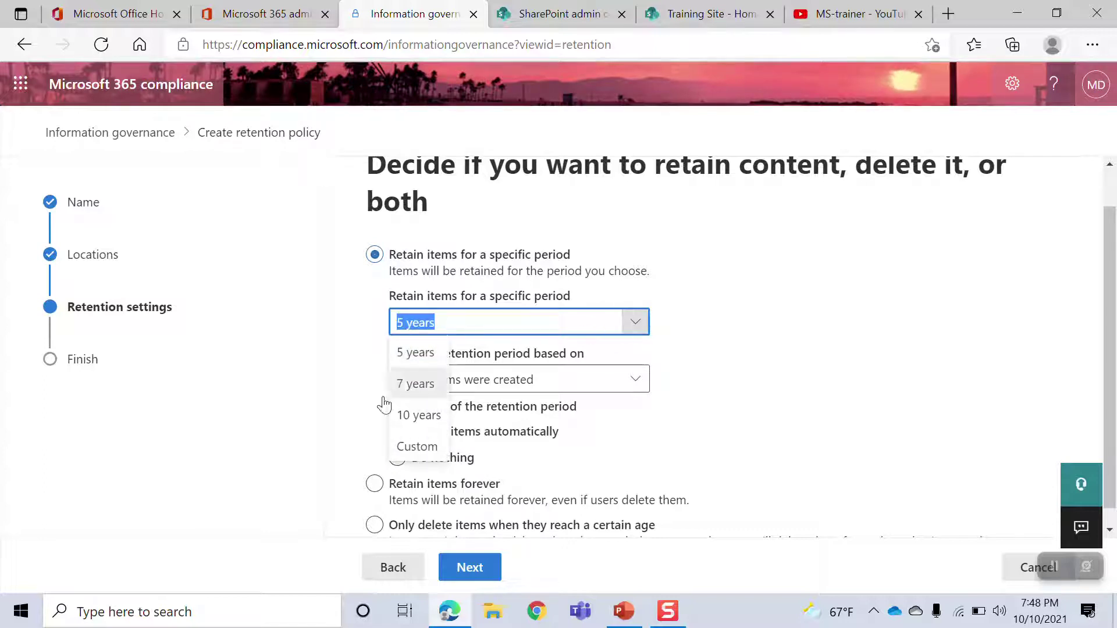
left_click(413, 447)
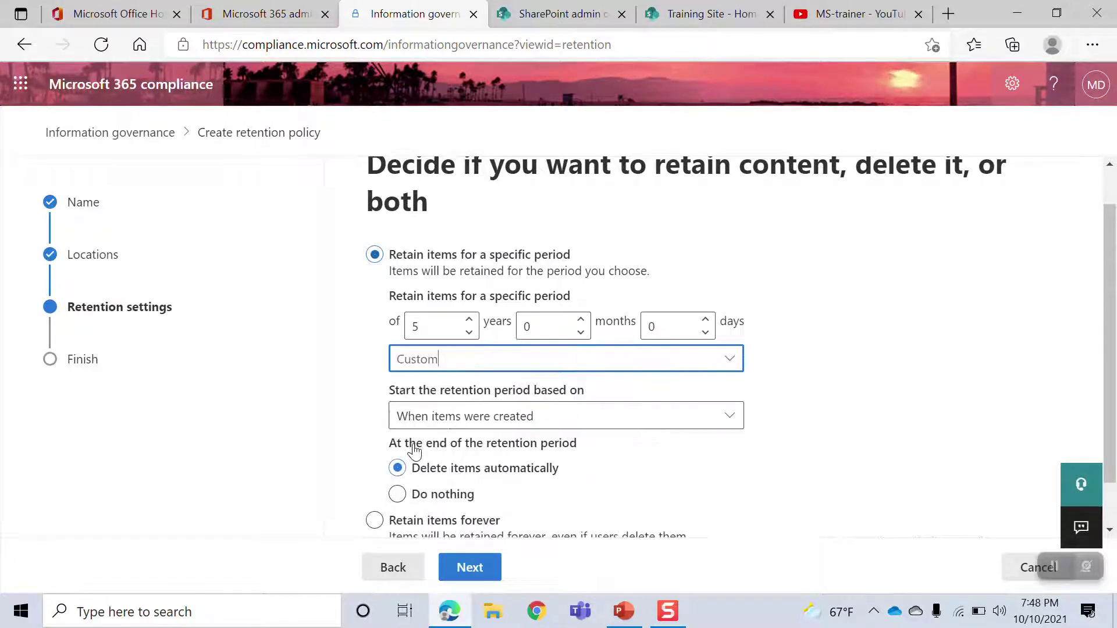
Try raising and lowering the years of the custom retention period, ending at 0 years.
left_click(470, 320)
left_click(470, 320)
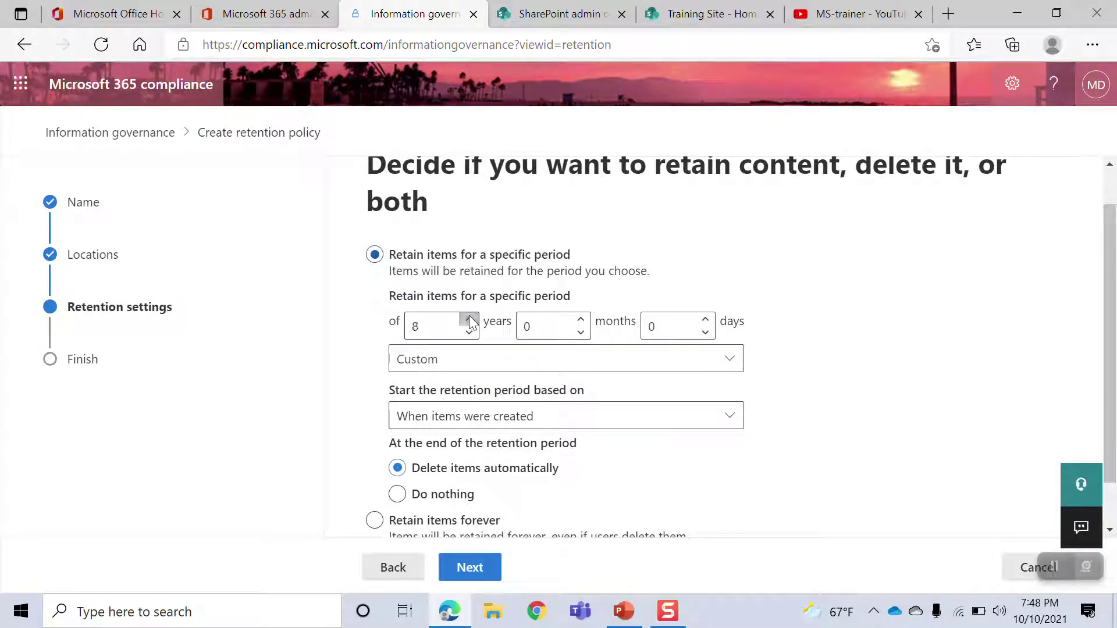
left_click(469, 333)
left_click(469, 333)
left_click(468, 320)
left_click(468, 320)
left_click(468, 320)
left_click(468, 320)
left_click(468, 320)
left_click(468, 320)
left_click(467, 331)
left_click(467, 331)
left_click(467, 332)
left_click(468, 332)
left_click(467, 332)
left_click(467, 331)
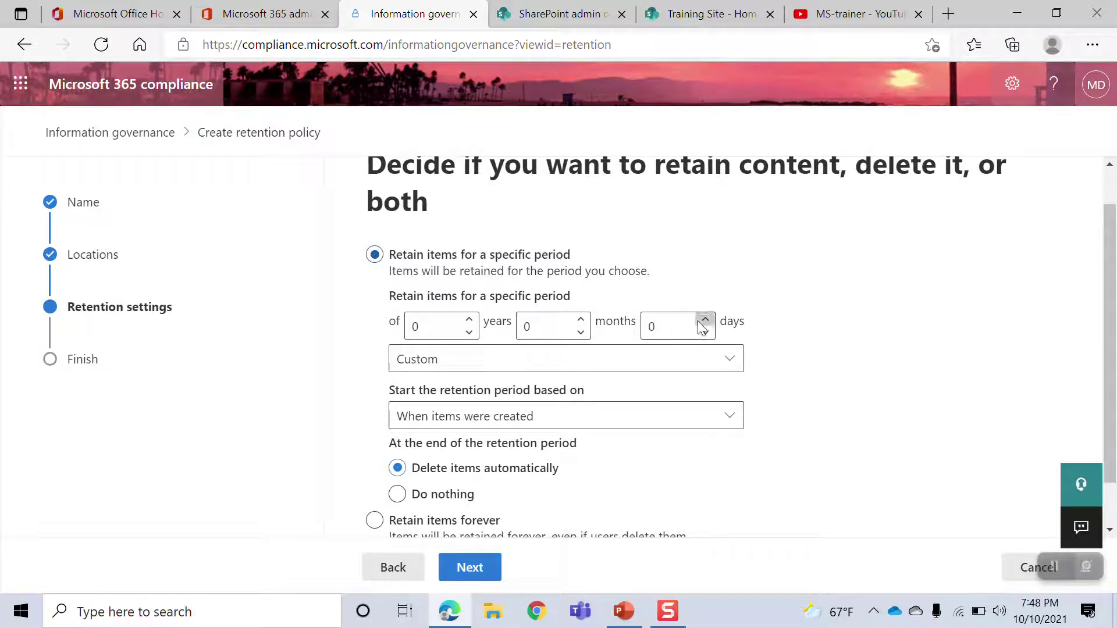
Try 4 months in the custom retention period and return the months to 0.
left_click(580, 319)
left_click(580, 319)
left_click(580, 319)
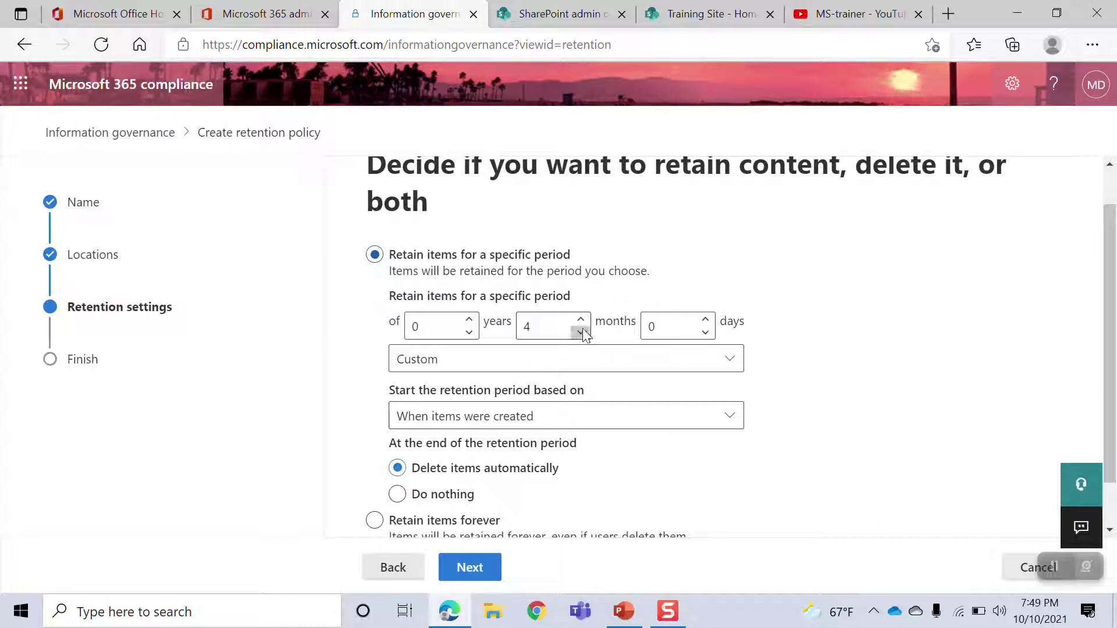
left_click(582, 330)
left_click(582, 329)
left_click(582, 330)
left_click(581, 329)
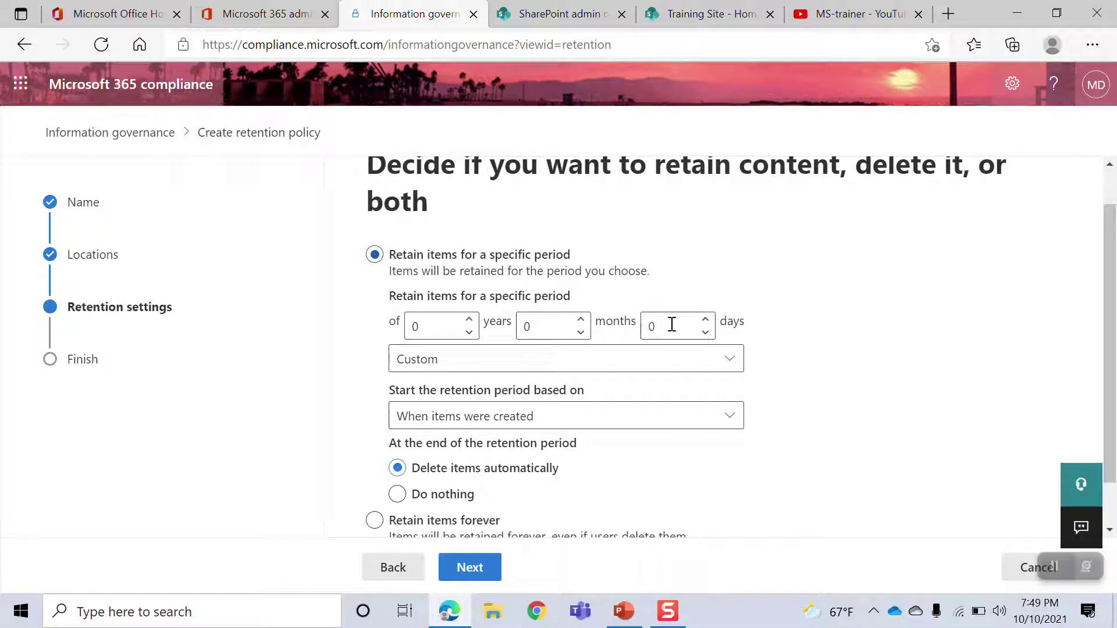
Try setting the days of the custom retention period to 12.
left_click(705, 320)
left_click(705, 319)
left_click(705, 320)
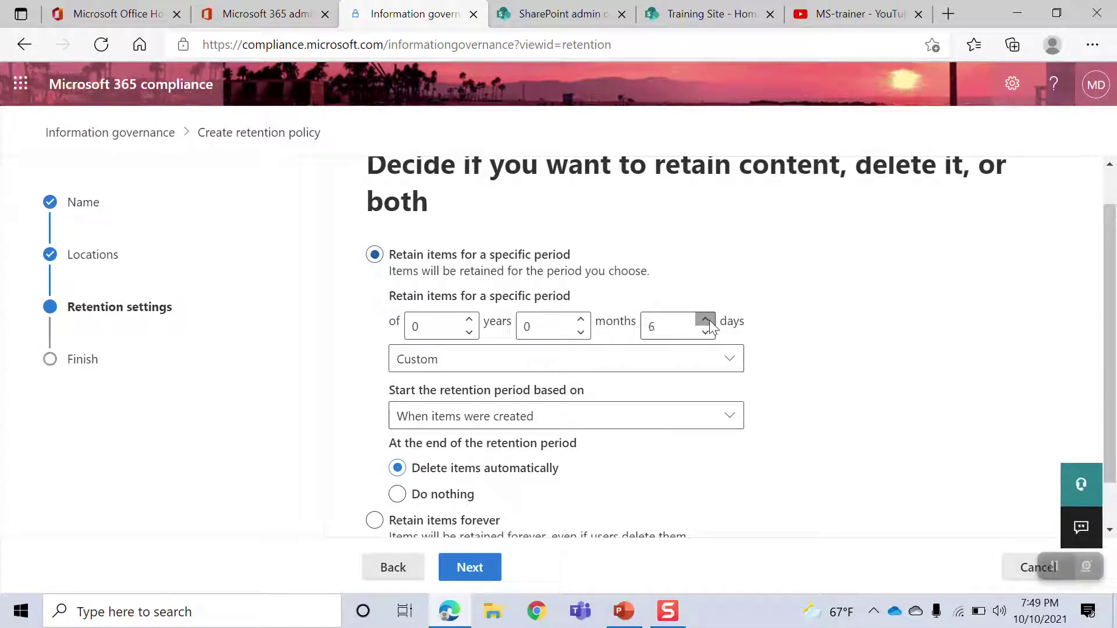
left_click(705, 320)
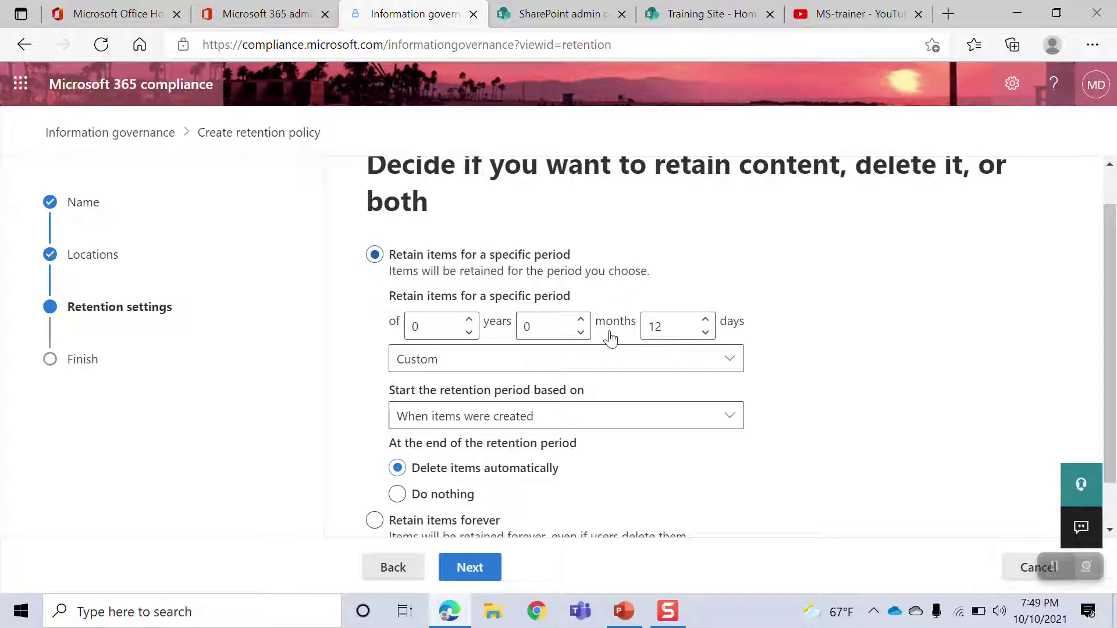
Set the custom retention period to 5 years and 0 days.
left_click(469, 321)
left_click(469, 320)
left_click(469, 320)
left_click(469, 320)
left_click(469, 320)
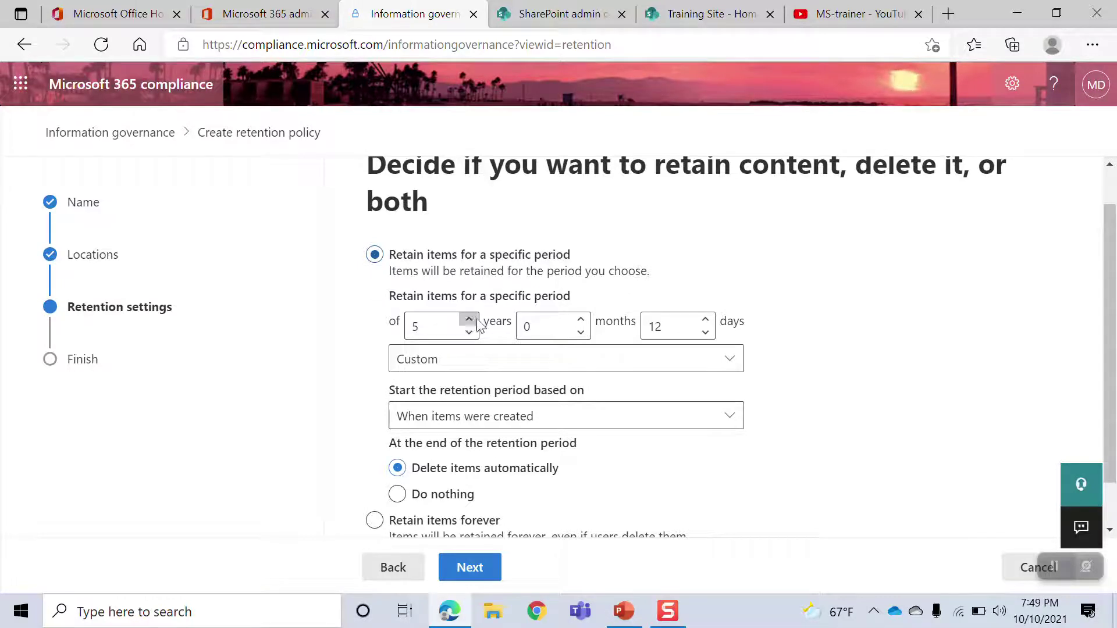
left_click(705, 333)
left_click(705, 332)
left_click(705, 332)
left_click(705, 332)
left_click(705, 332)
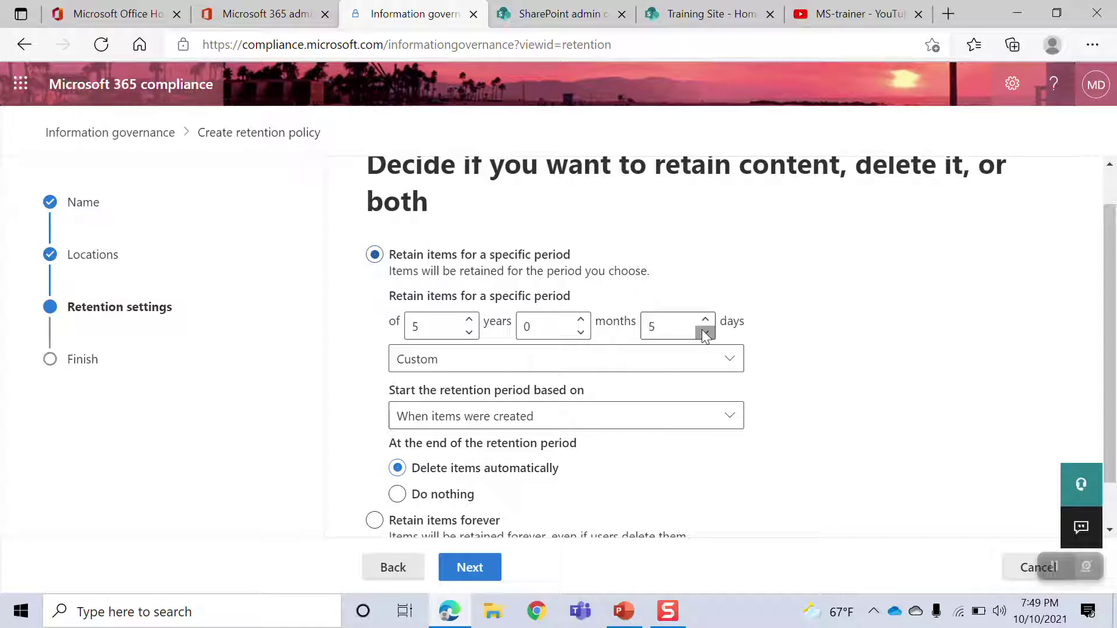
left_click(705, 332)
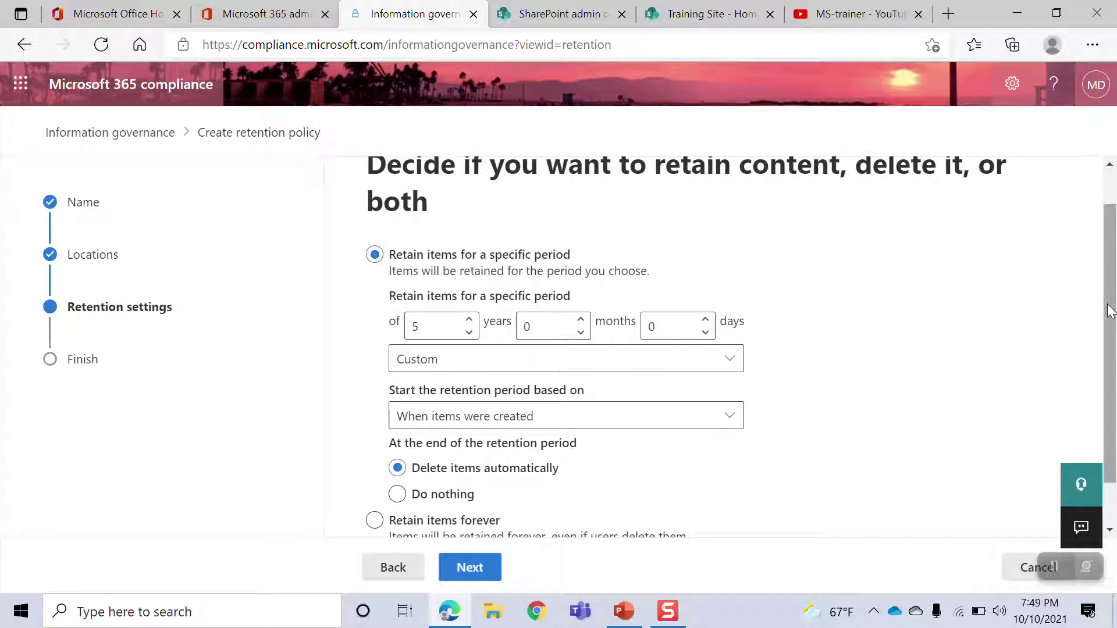
Start the retention period based on when items were created, and choose to delete items automatically at its end after trying Do nothing.
scroll(1110, 312, "down", 1)
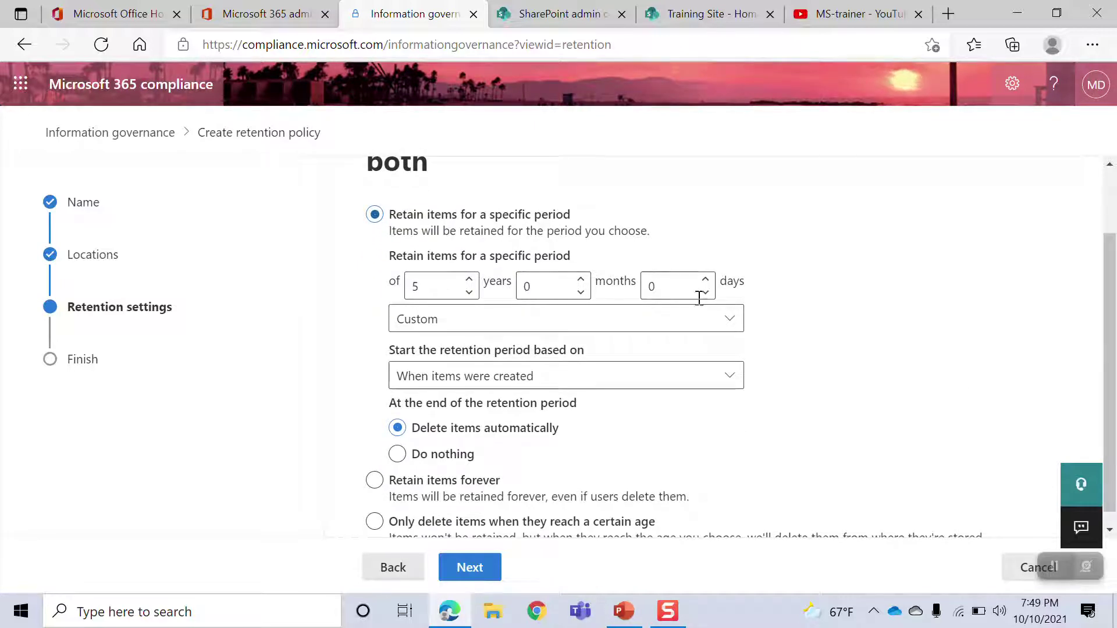
left_click(730, 377)
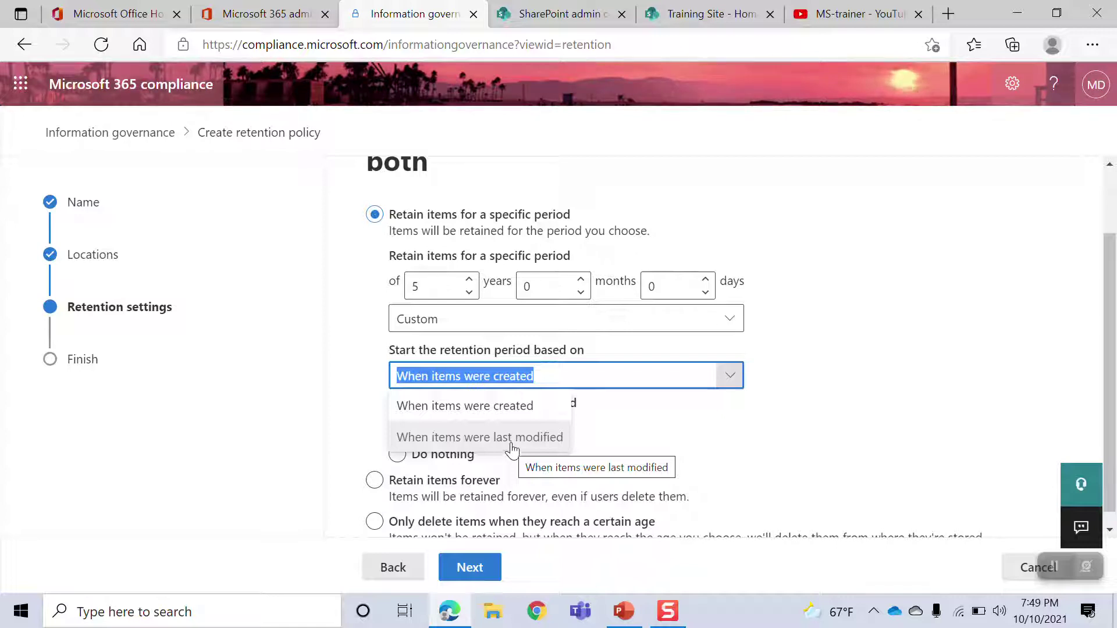
left_click(521, 411)
left_click(715, 447)
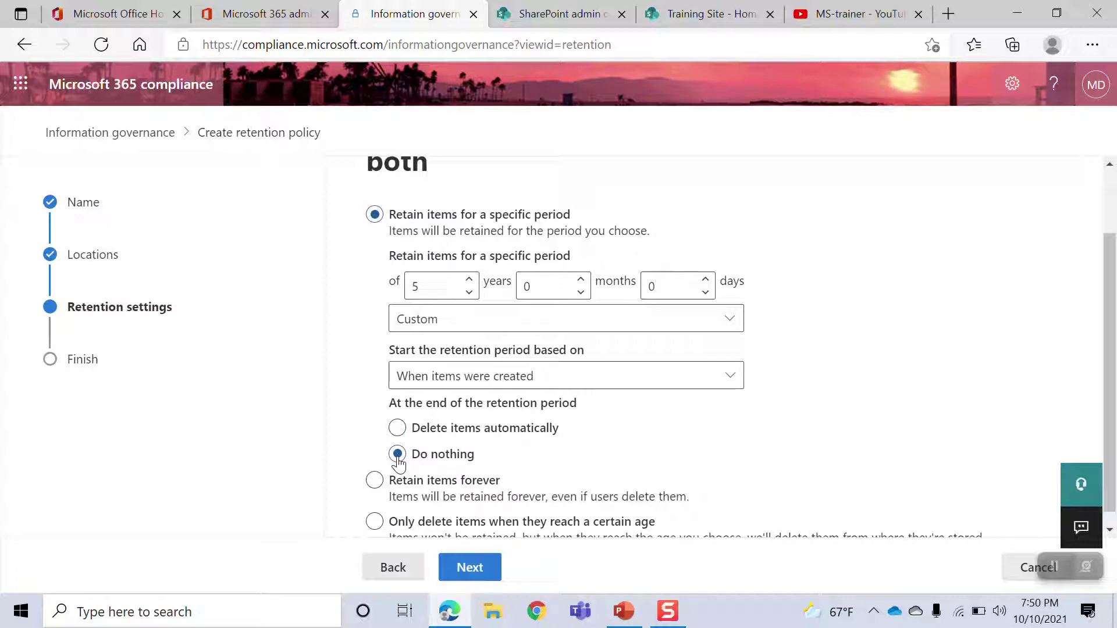
left_click(398, 453)
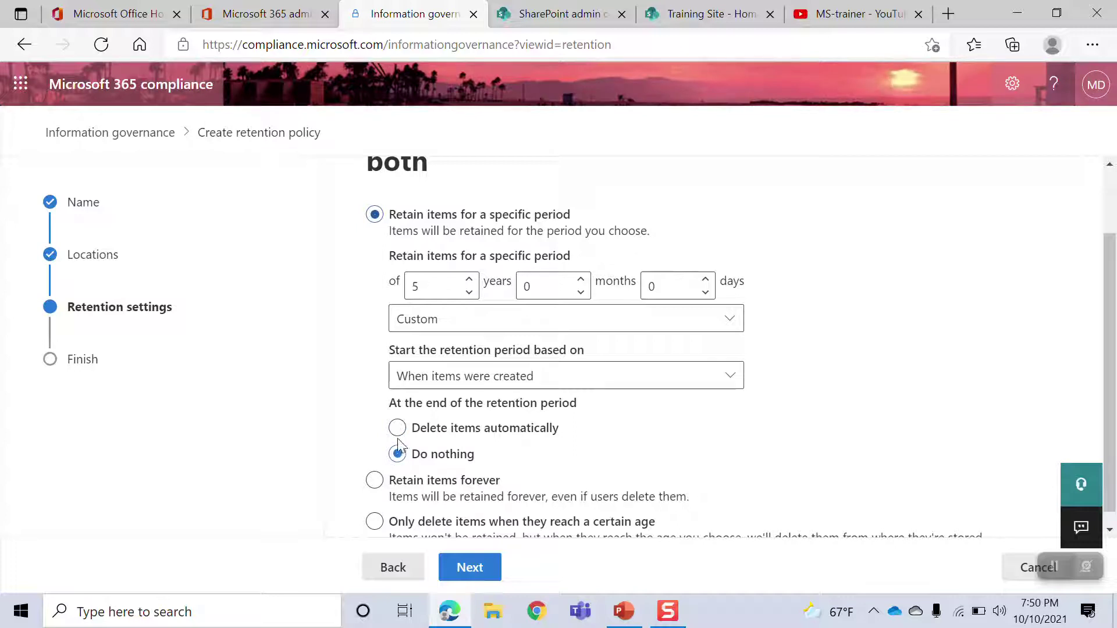
left_click(398, 430)
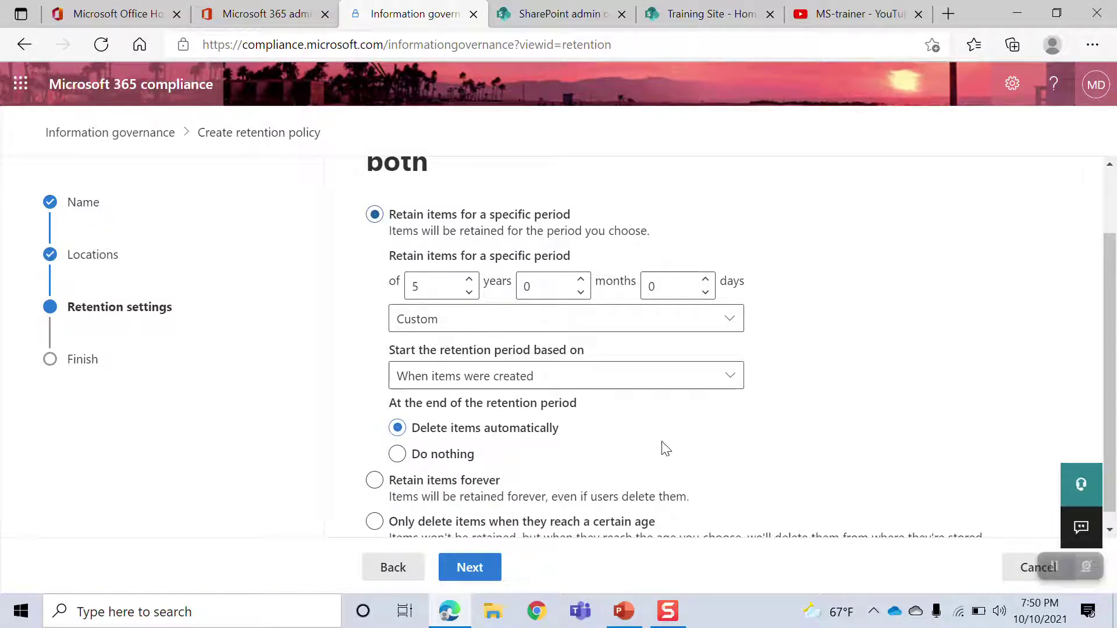
Try the option to retain items forever and switch back to retaining items for a specific period.
scroll(1109, 362, "down", 1)
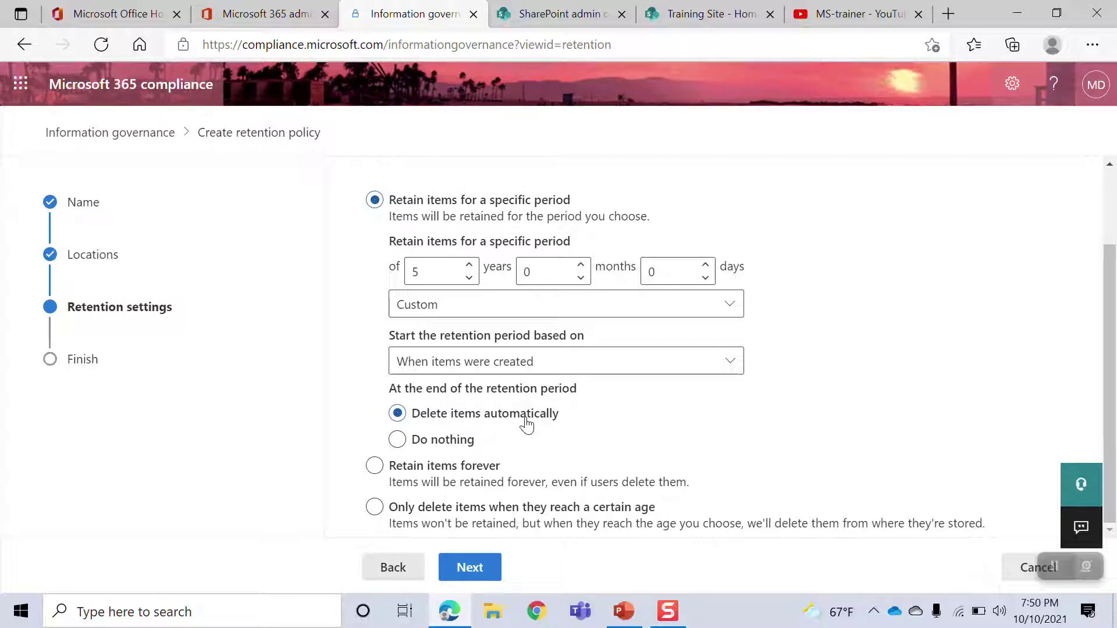
left_click(374, 467)
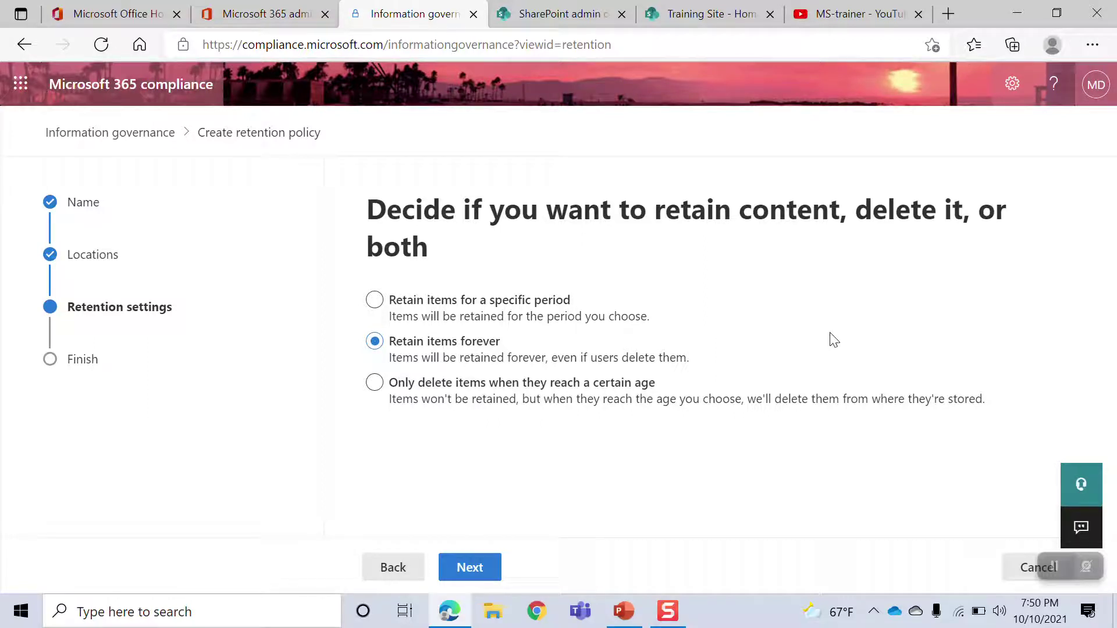
left_click(374, 301)
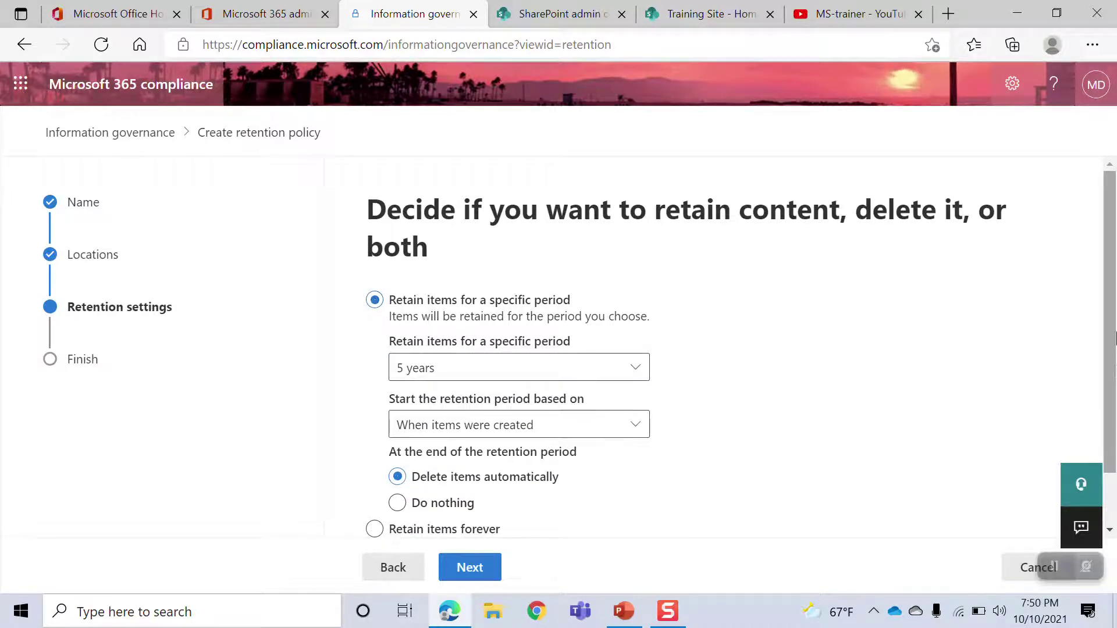
Try only deleting items at a certain age, view the deletion basis choices, and return to retaining items for a specific period.
left_click_drag(1112, 239, 1101, 366)
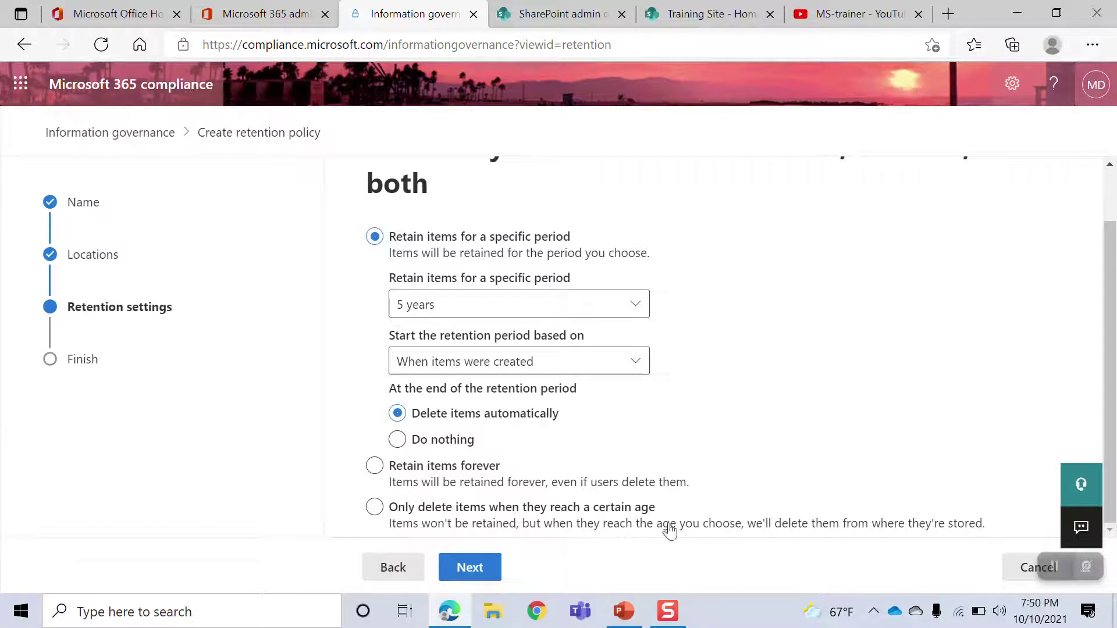
left_click(374, 508)
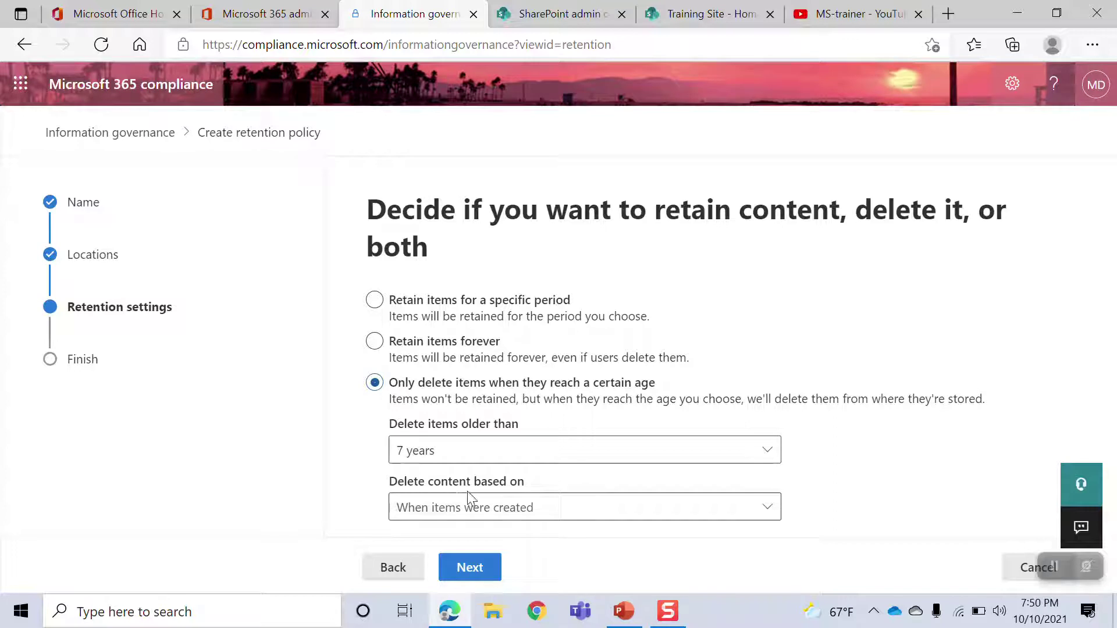
left_click(768, 506)
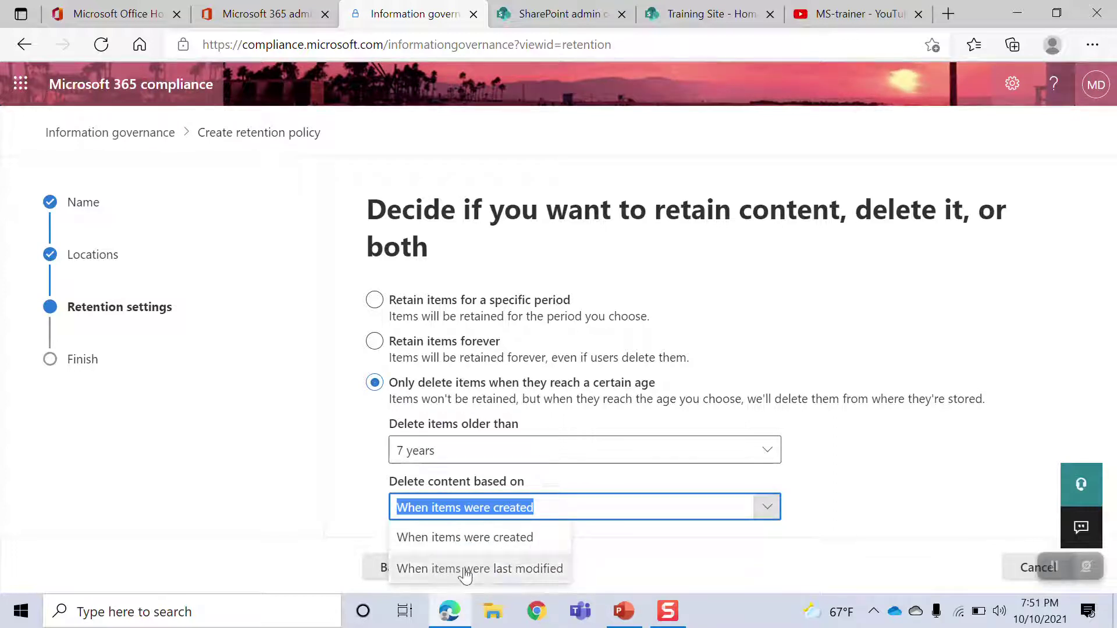
left_click(377, 307)
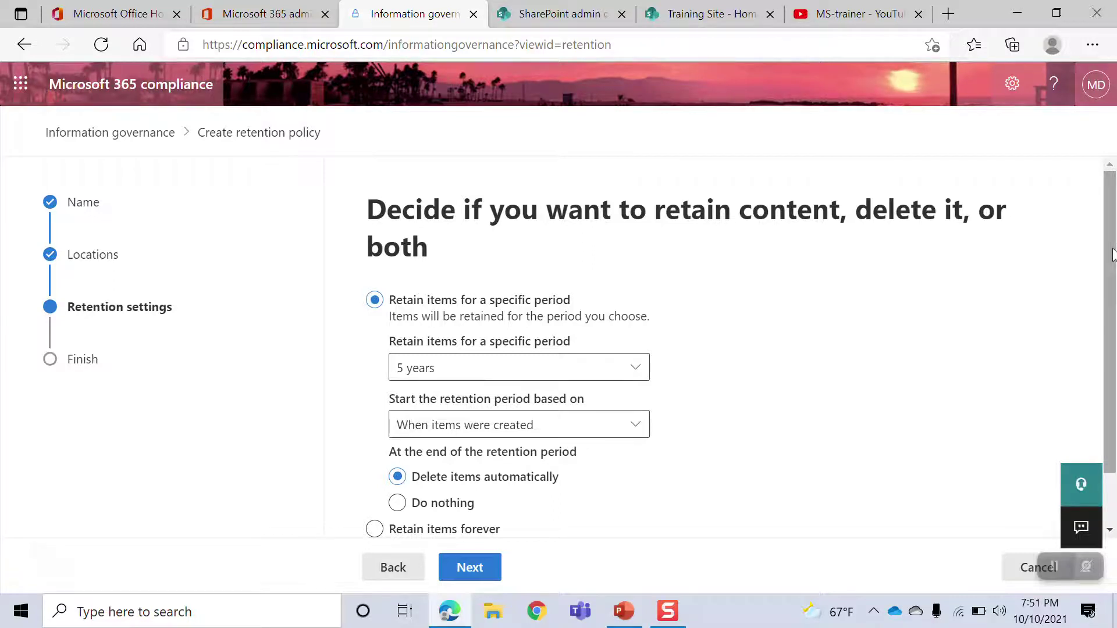
Accept the retention settings, review the policy summary, submit the audit documents retention policy and return to the retention policies list.
scroll(1116, 259, "down", 1)
left_click(469, 526)
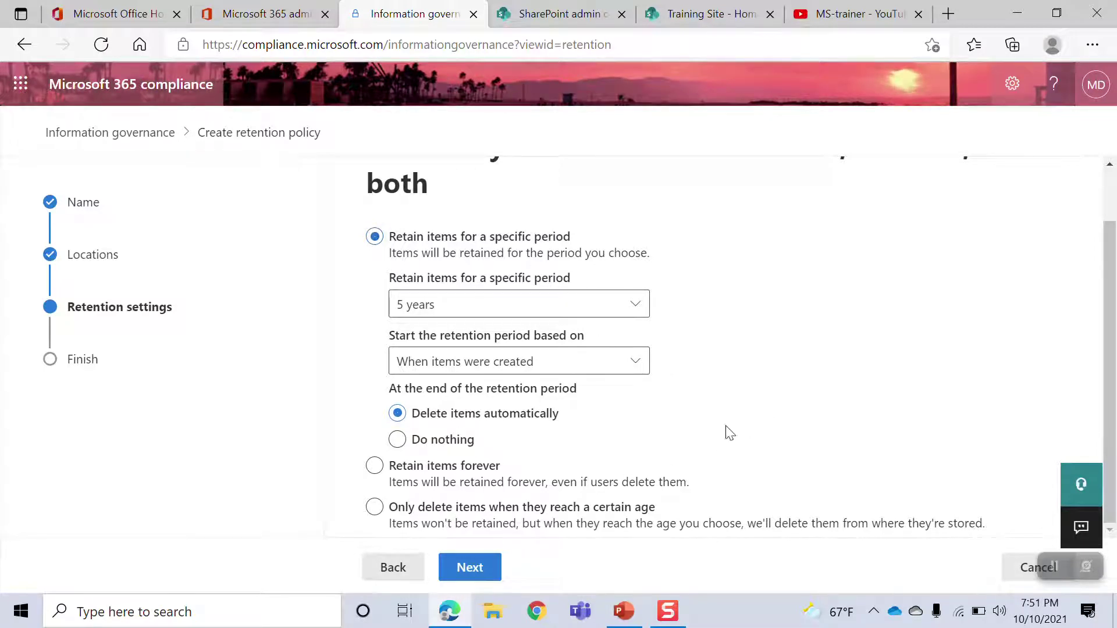
left_click(472, 568)
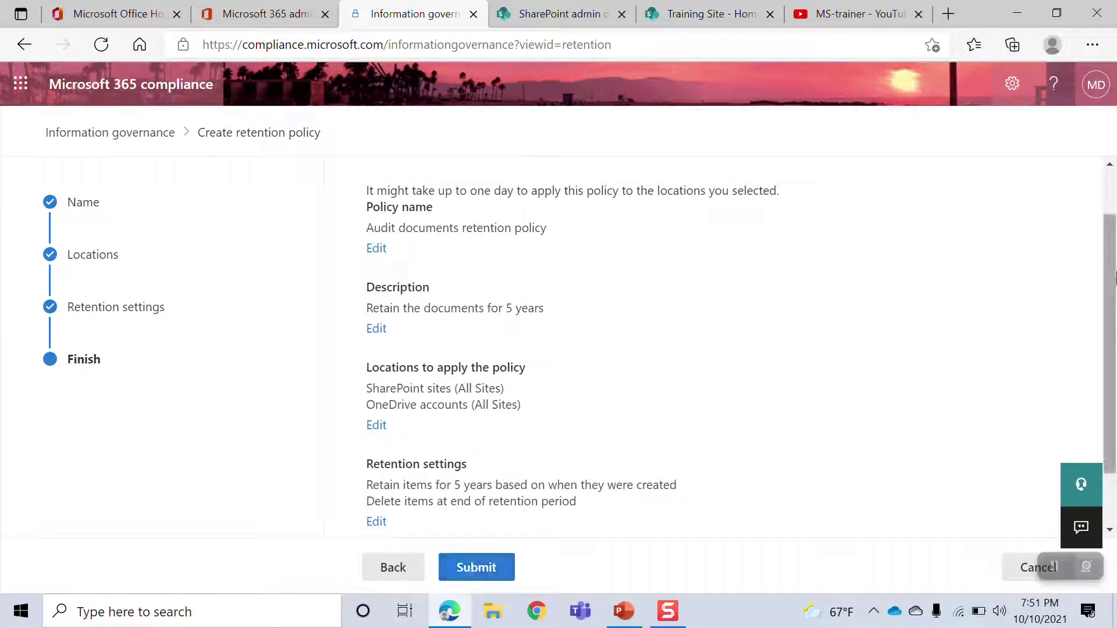
left_click_drag(1106, 267, 1108, 332)
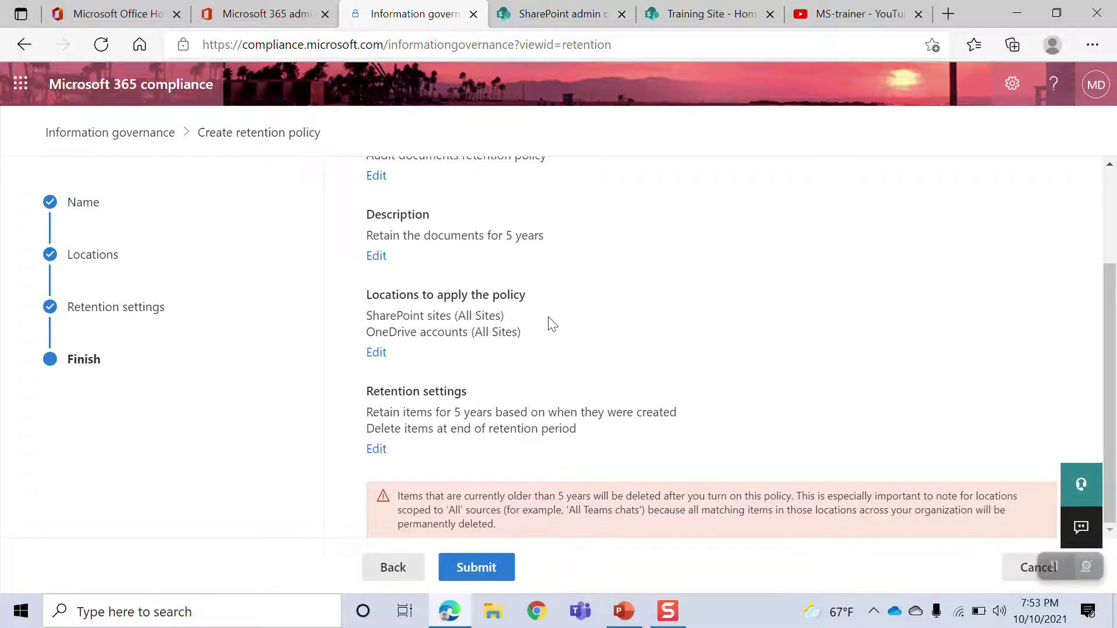
left_click(481, 575)
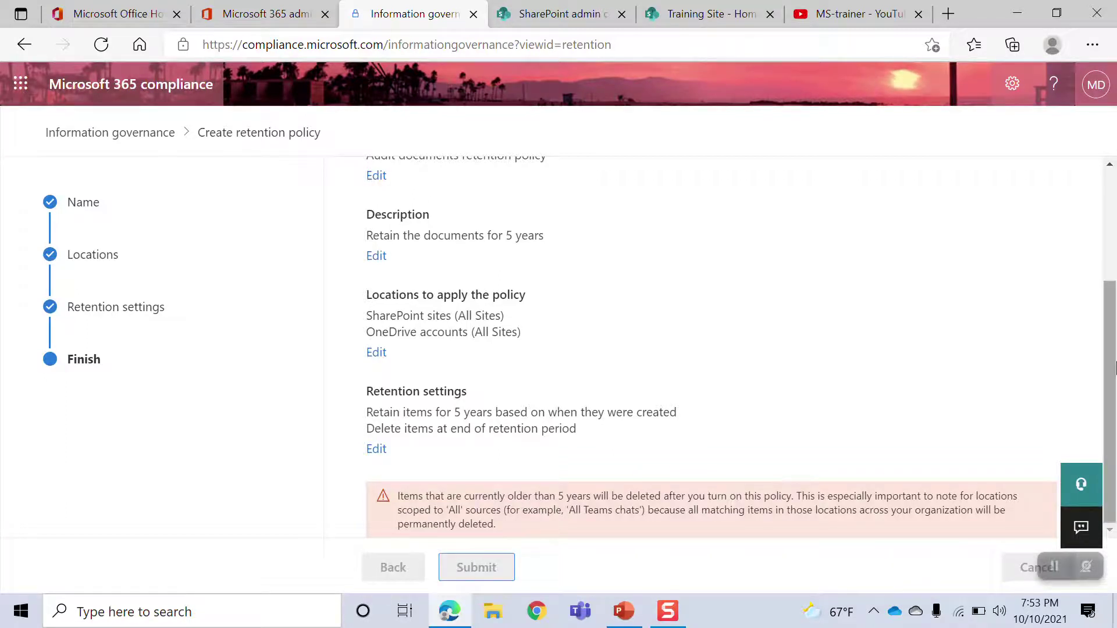
left_click_drag(1111, 357, 1110, 250)
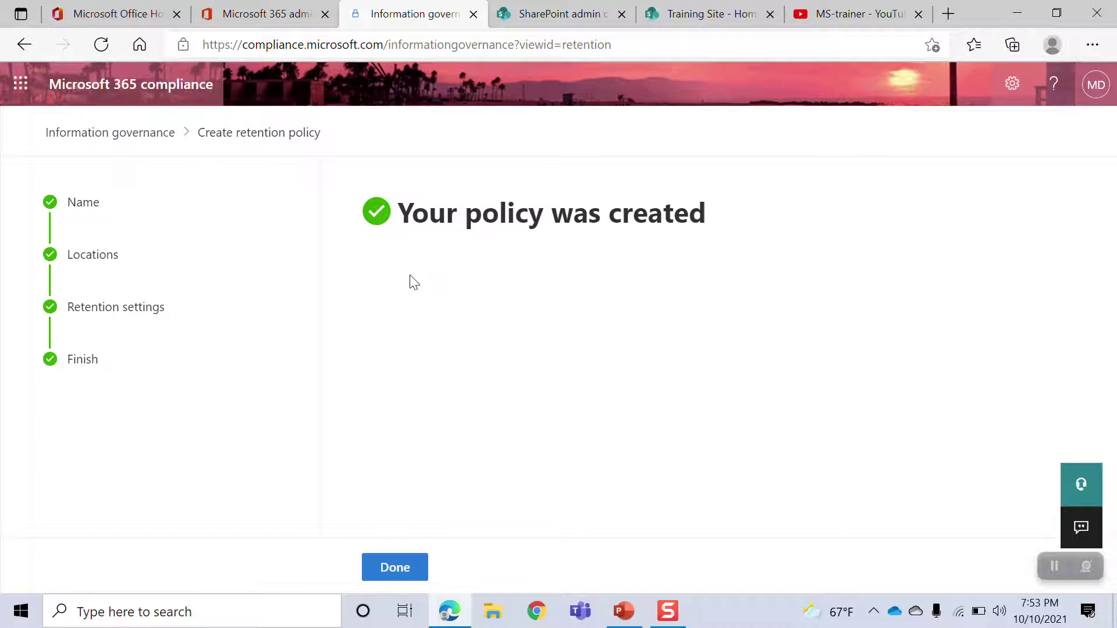
left_click(377, 578)
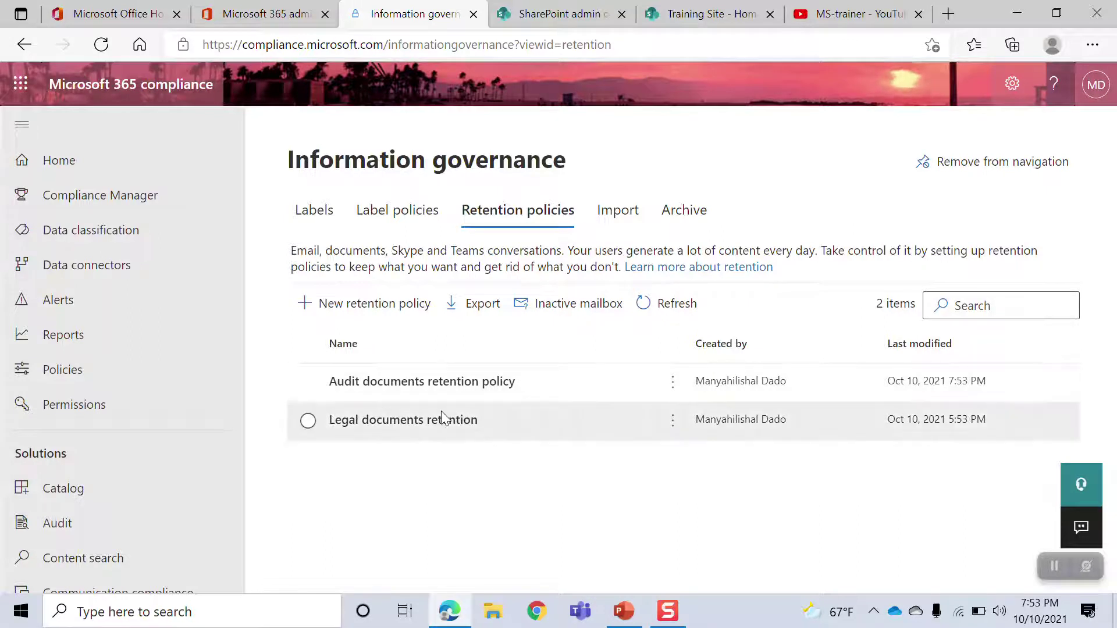
Select the Audit documents retention policy in the list and open it for editing.
left_click(308, 383)
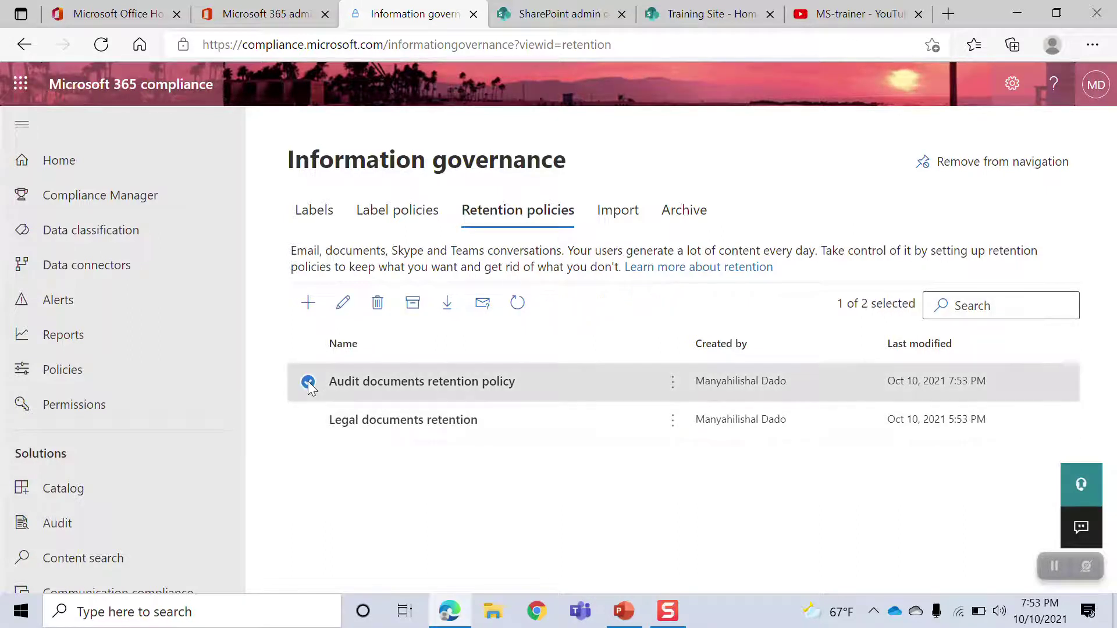
left_click(311, 420)
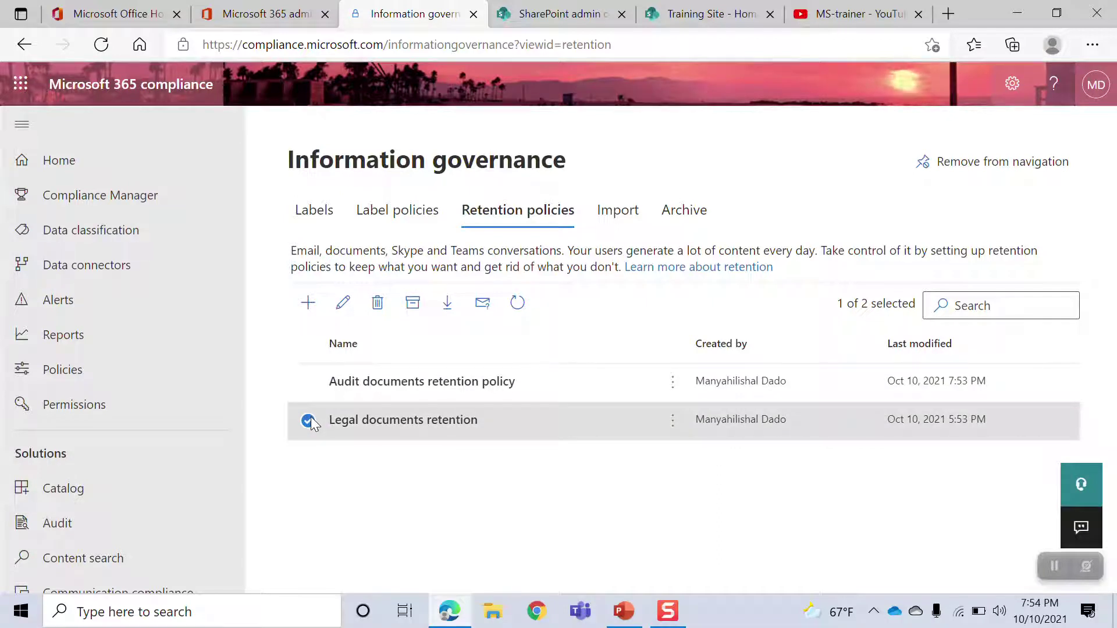
left_click(309, 387)
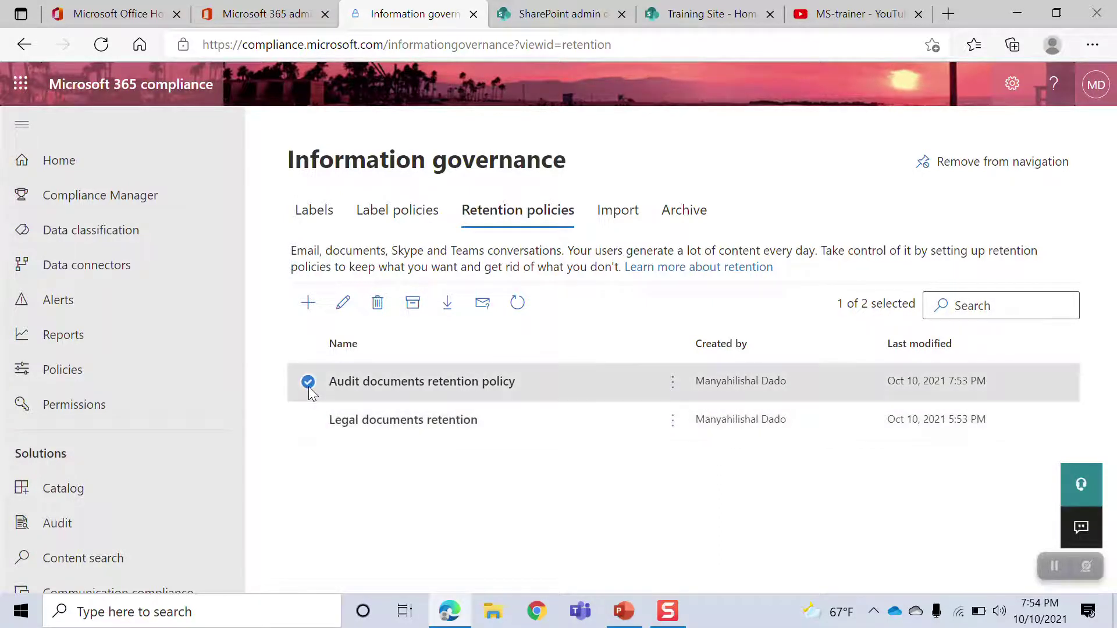
left_click(344, 303)
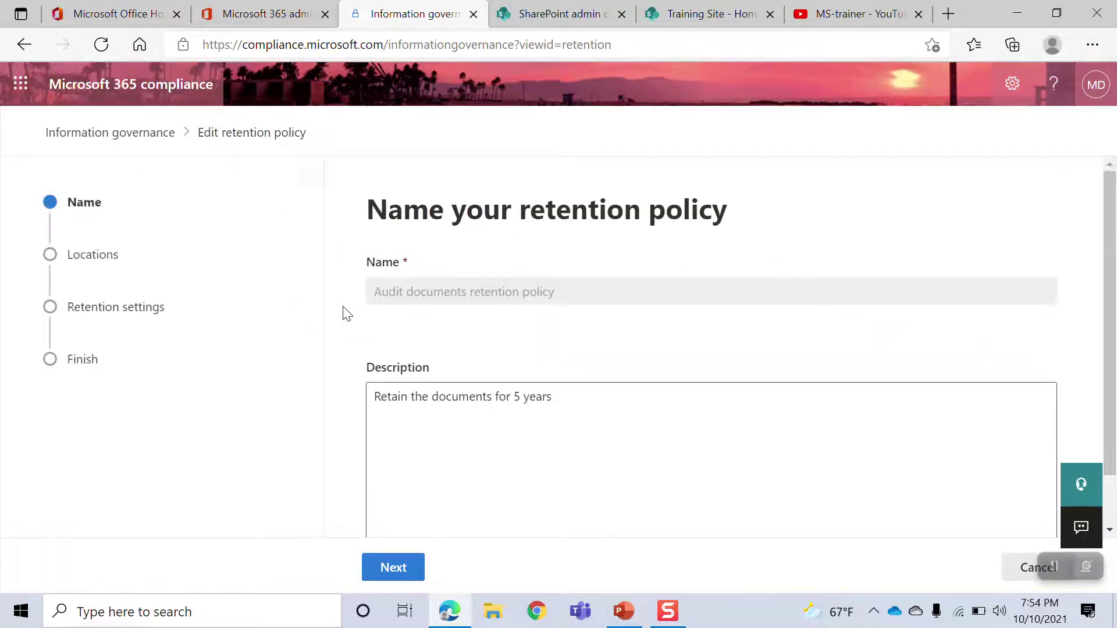
Go through the policy's description, locations and retention settings, and resubmit the policy.
left_click_drag(1108, 302, 1096, 392)
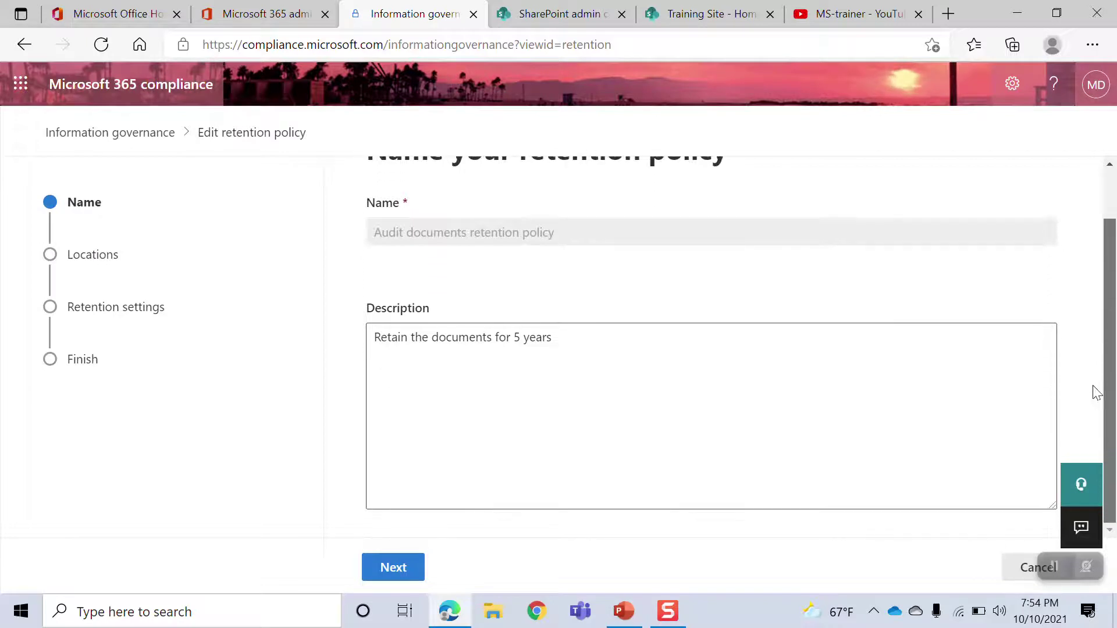
scroll(1080, 387, "up", 1)
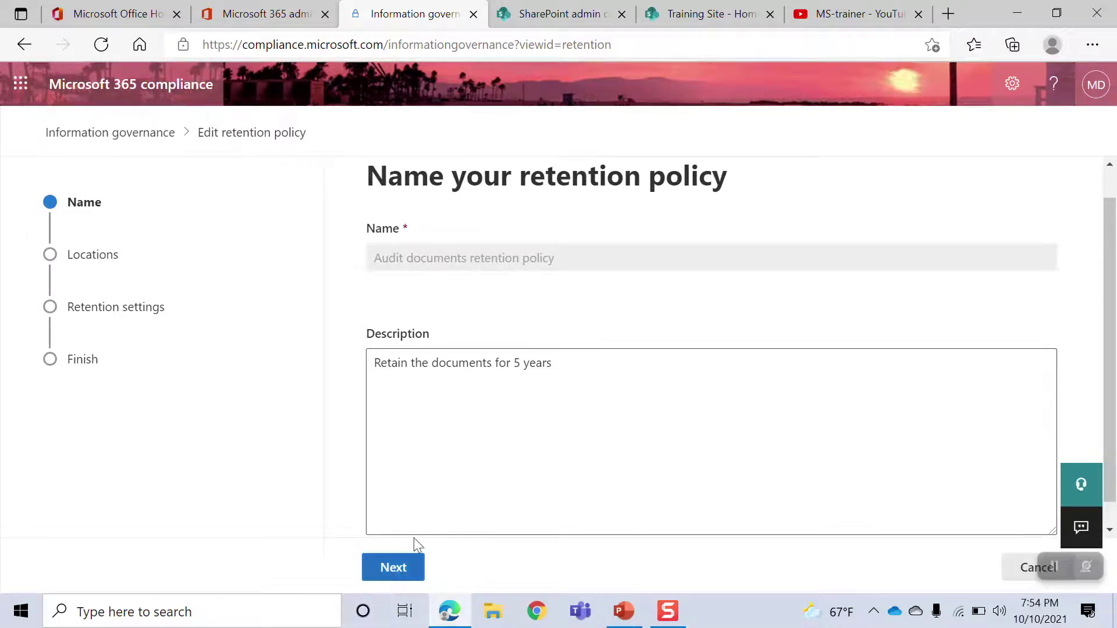
left_click(387, 573)
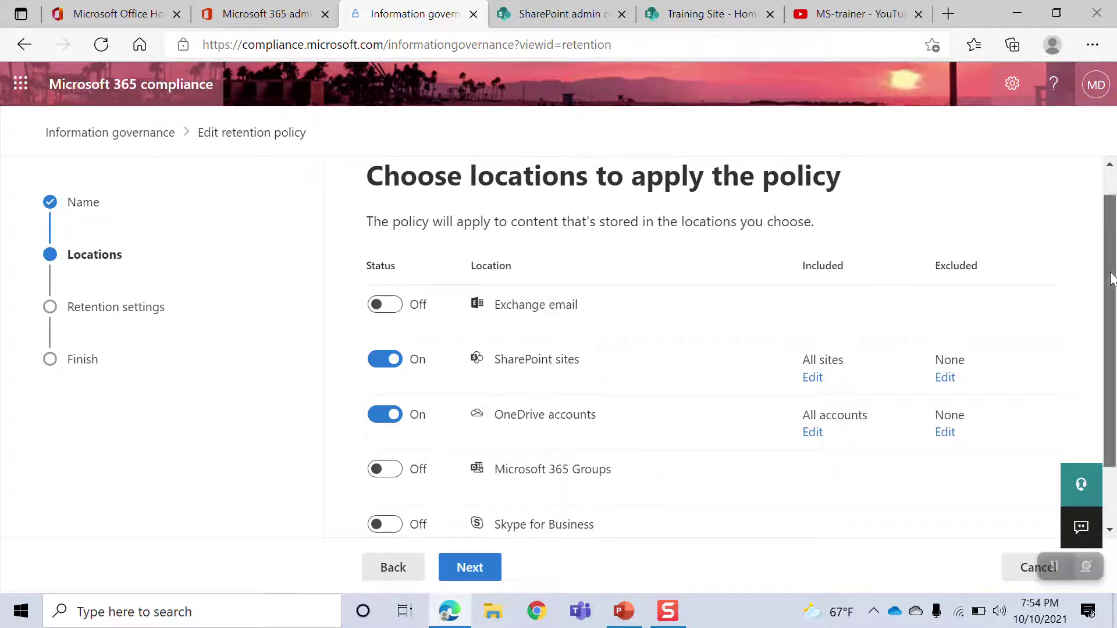
scroll(1111, 279, "down", 1)
left_click(470, 578)
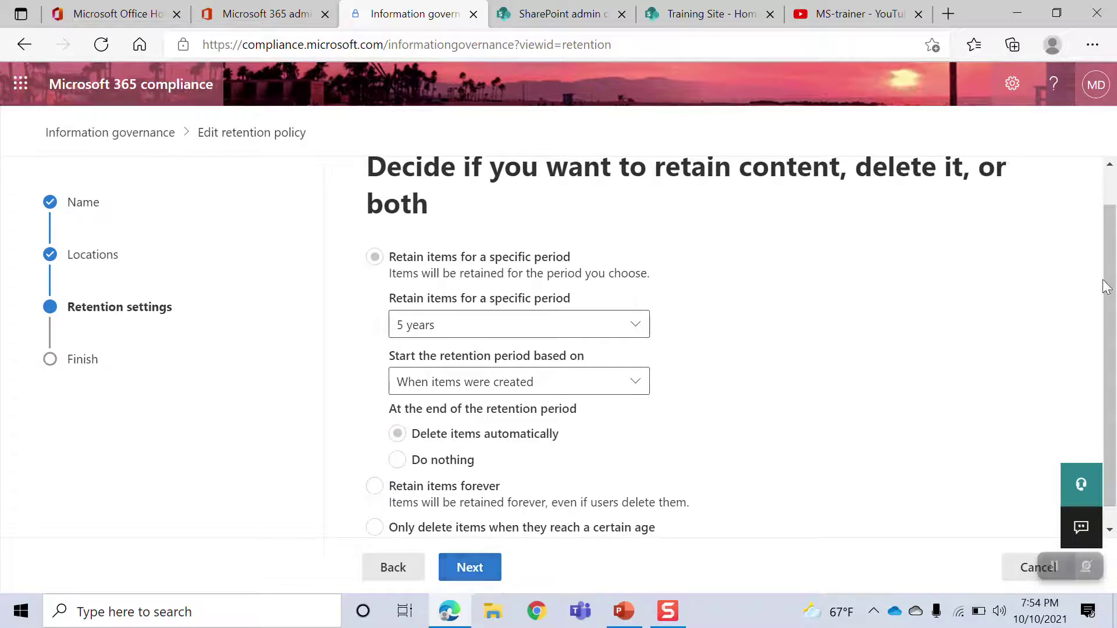
scroll(1107, 291, "down", 1)
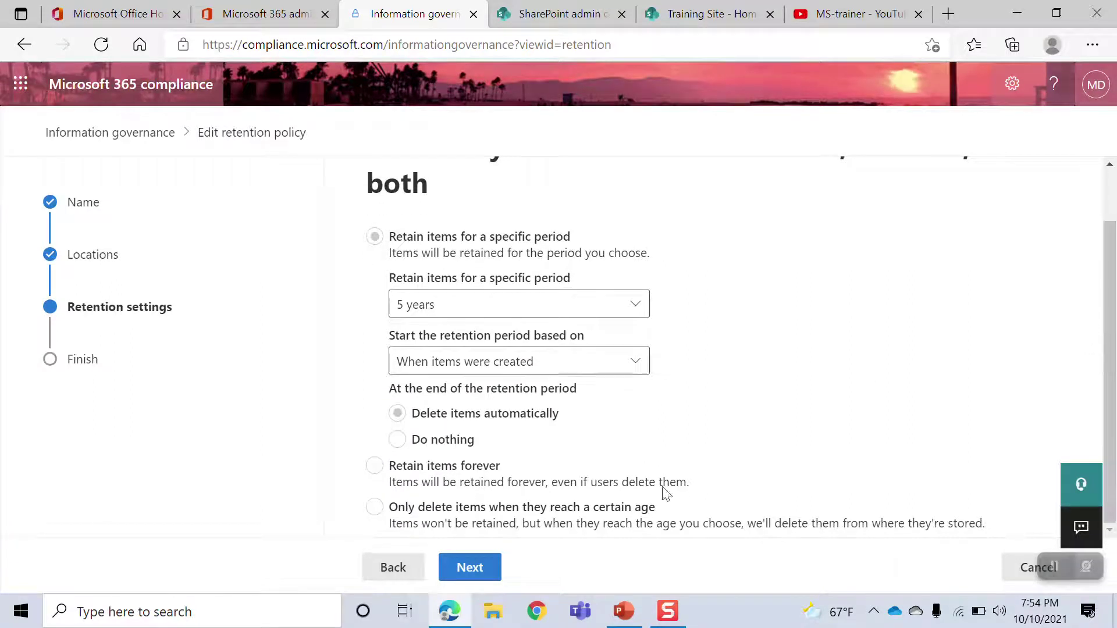
left_click(471, 568)
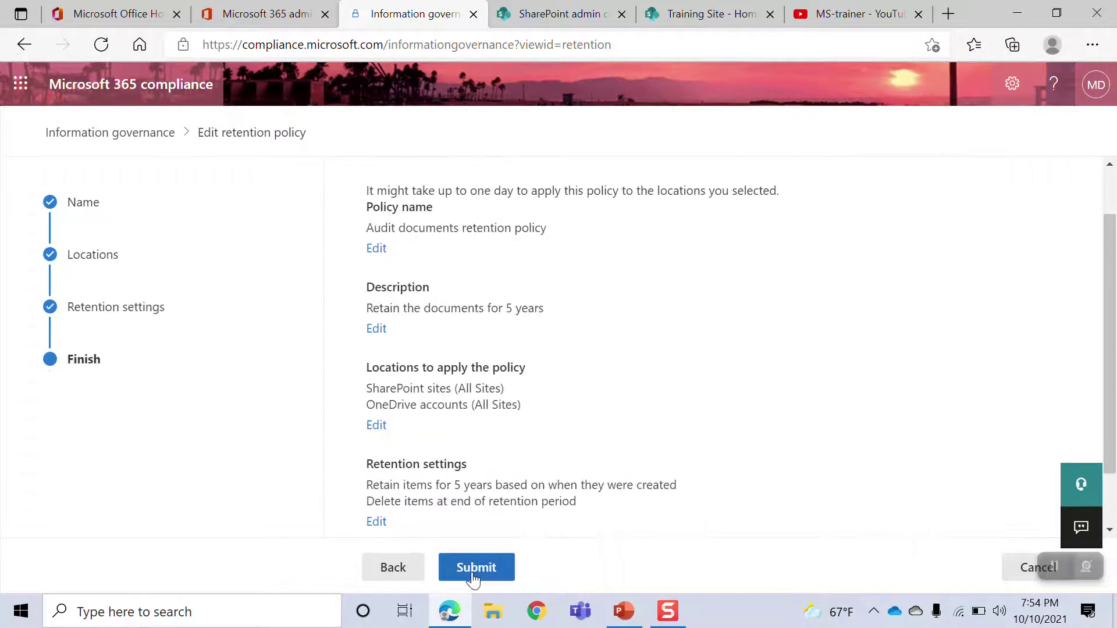
left_click(473, 576)
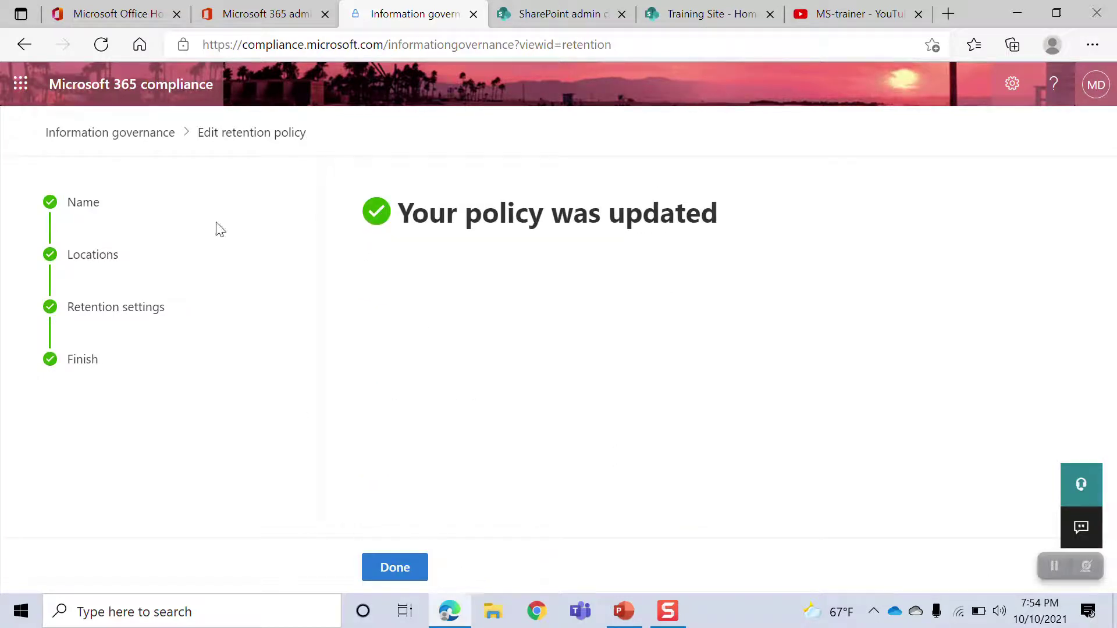
Check the retention policy steps slide in PowerPoint, return to Microsoft 365 compliance and finish the policy edit.
left_click(626, 613)
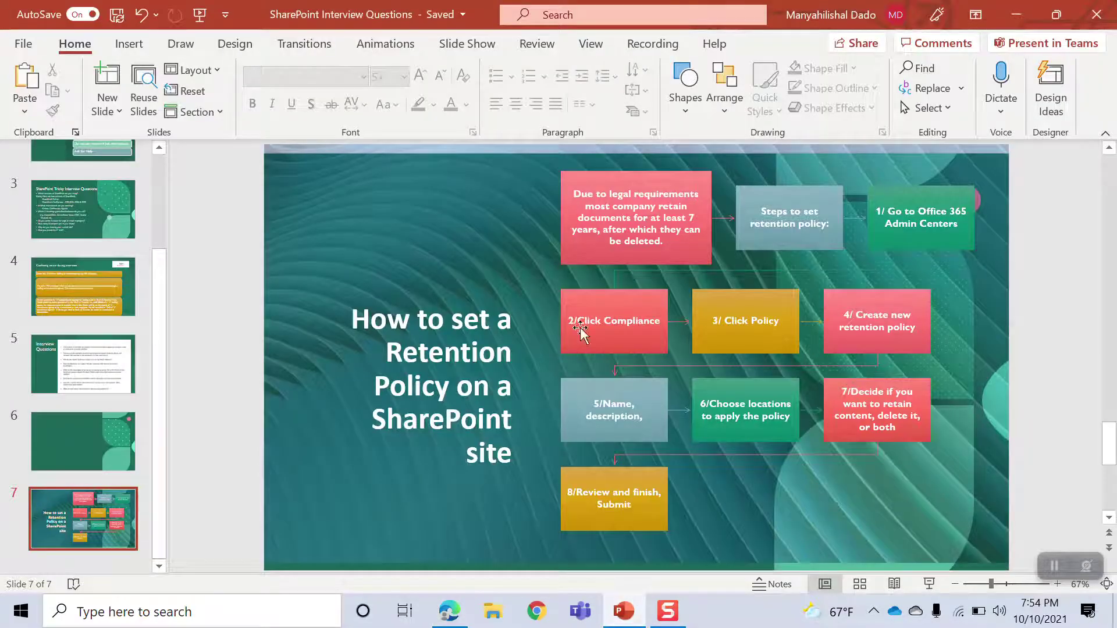
left_click(625, 613)
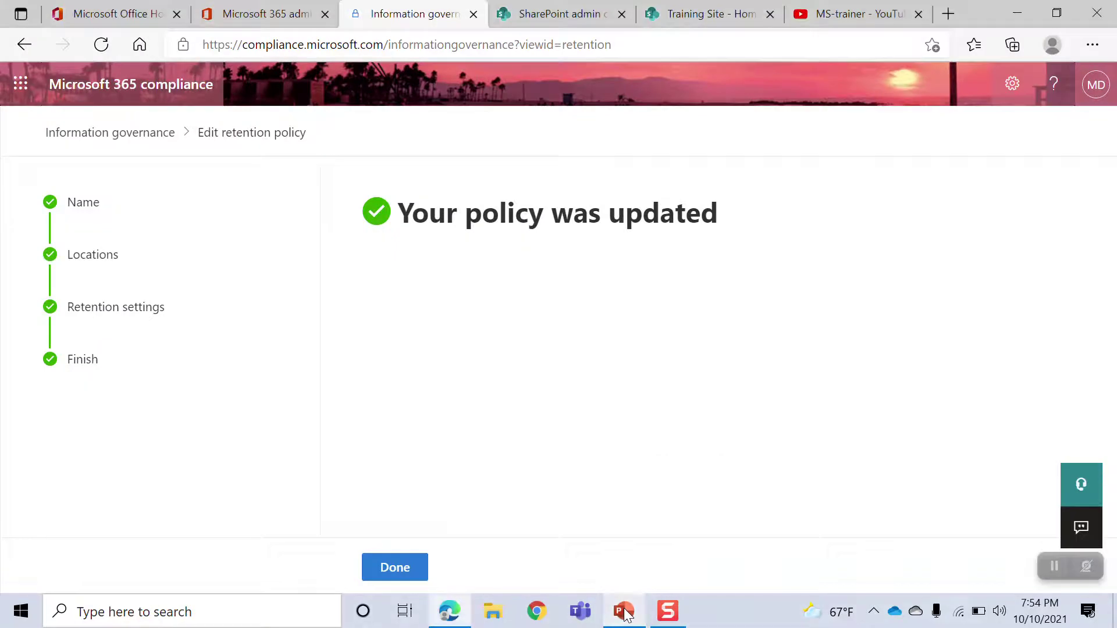
left_click(391, 569)
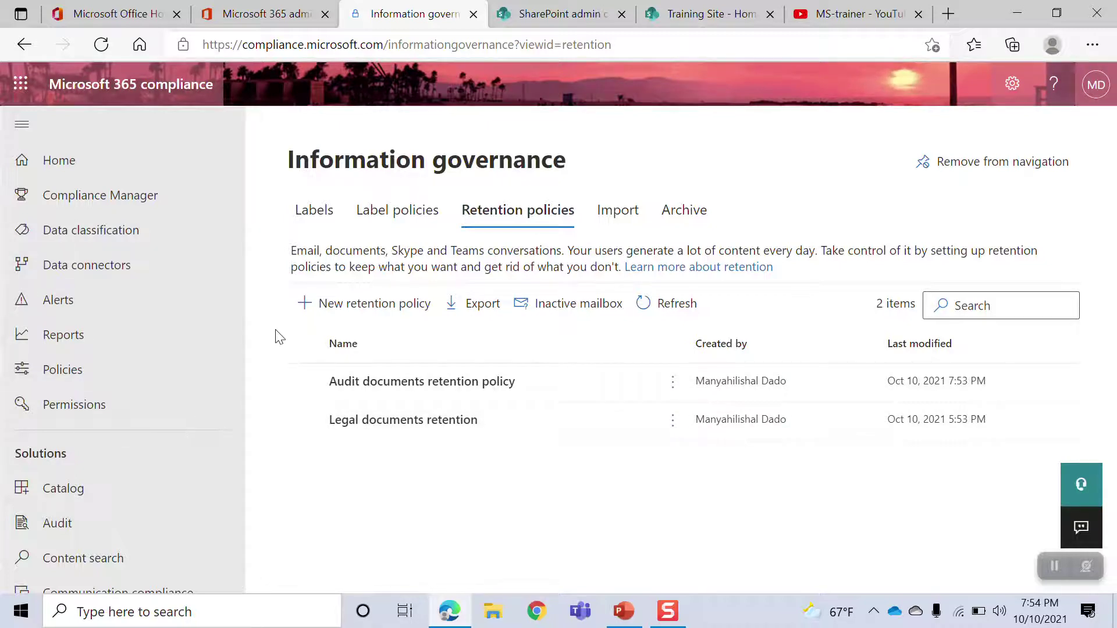
Switch to the SharePoint admin center, try to delete the "training" site, and clear the site selection.
left_click(585, 15)
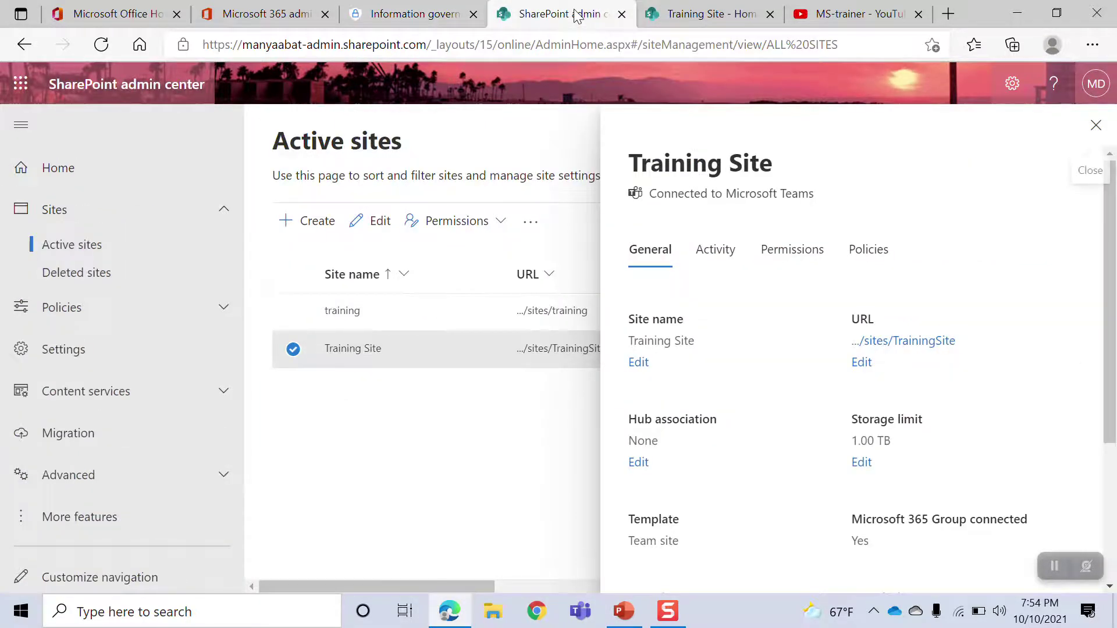
left_click(291, 349)
left_click(293, 312)
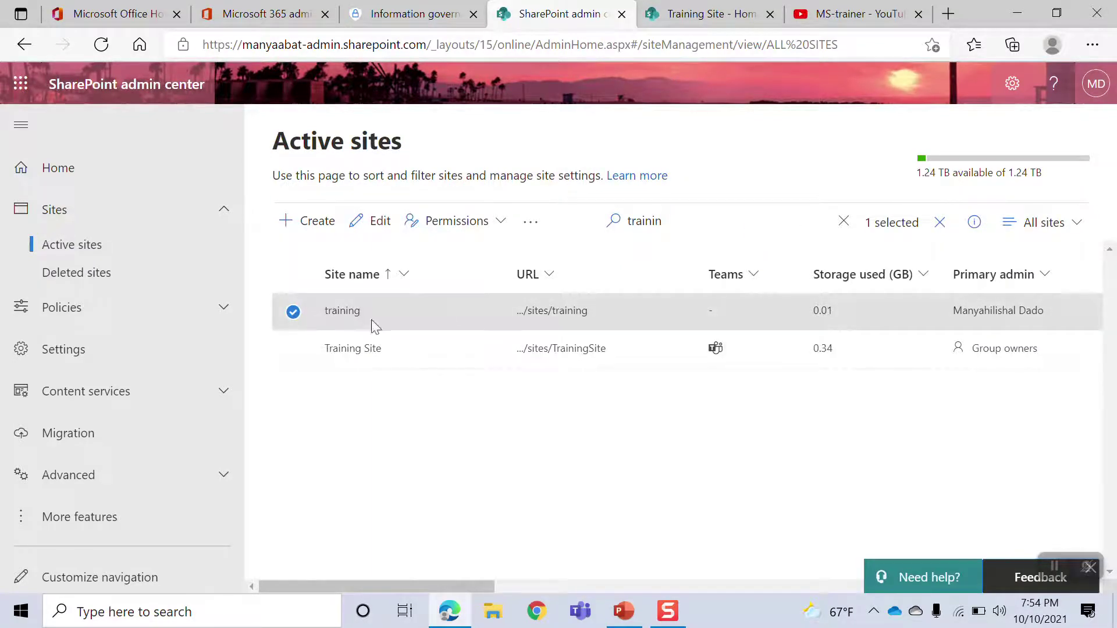
left_click(531, 227)
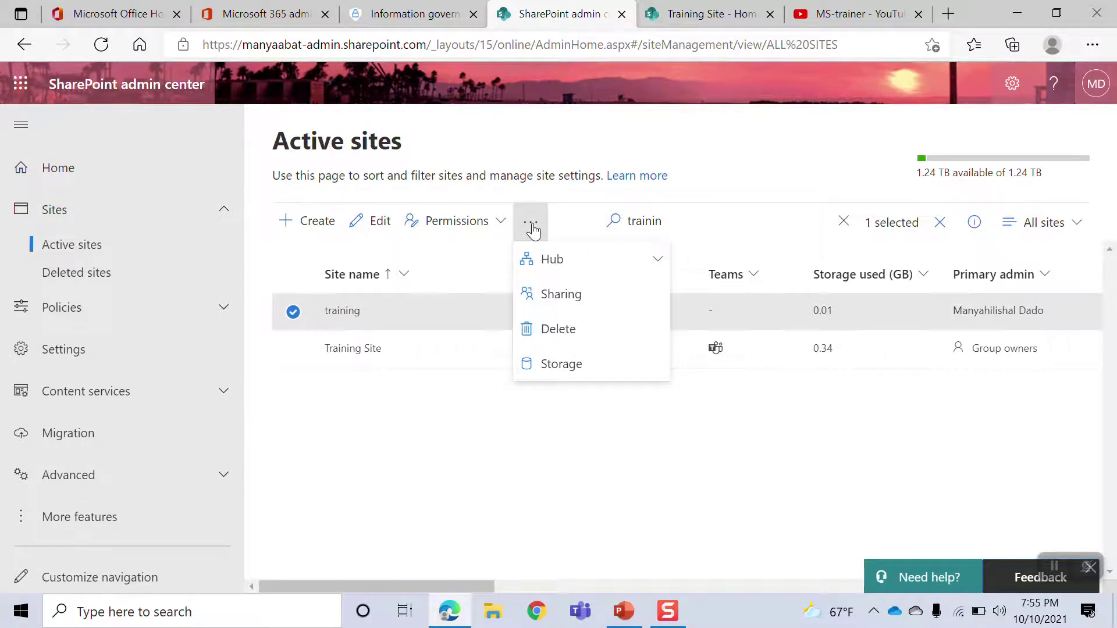
left_click(561, 330)
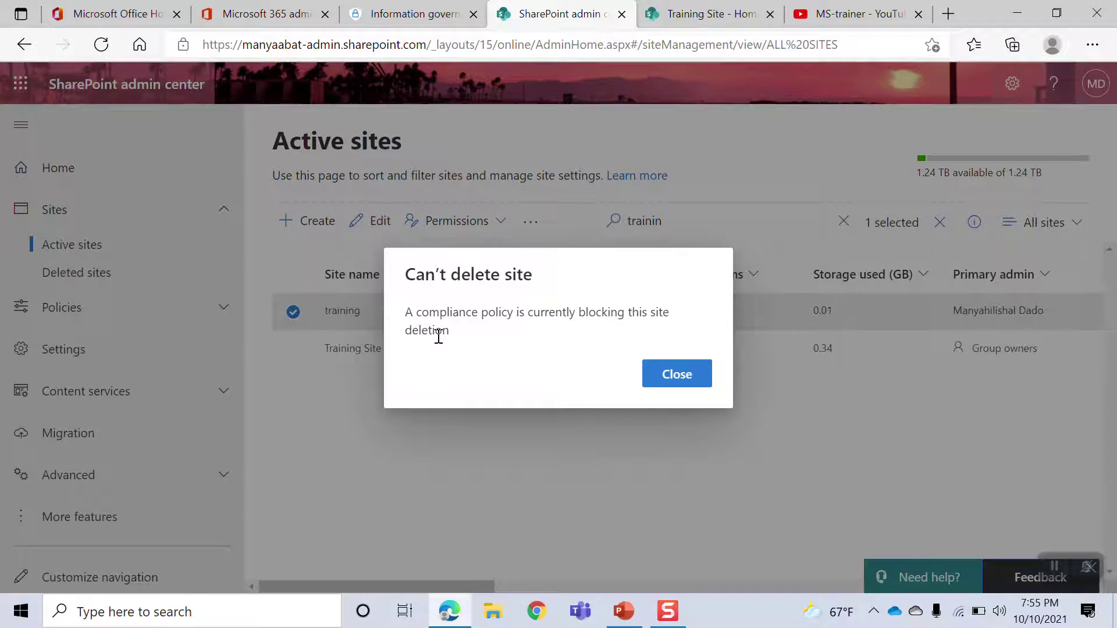
left_click(674, 379)
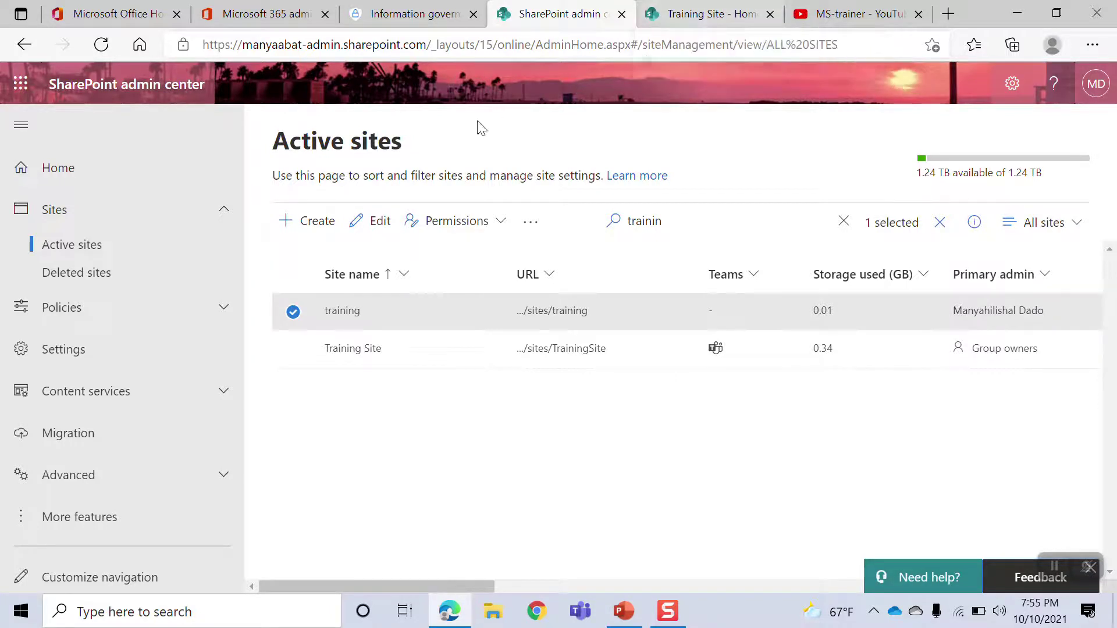
left_click(286, 317)
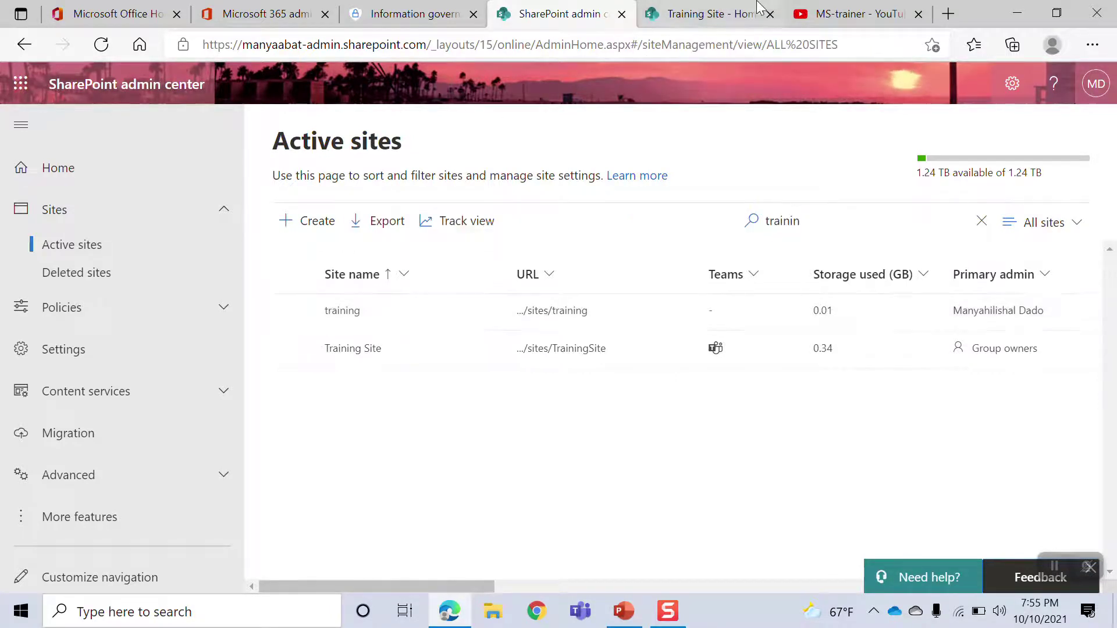
Open the Training Site's site contents and view the Legal Compliance files library.
left_click(714, 19)
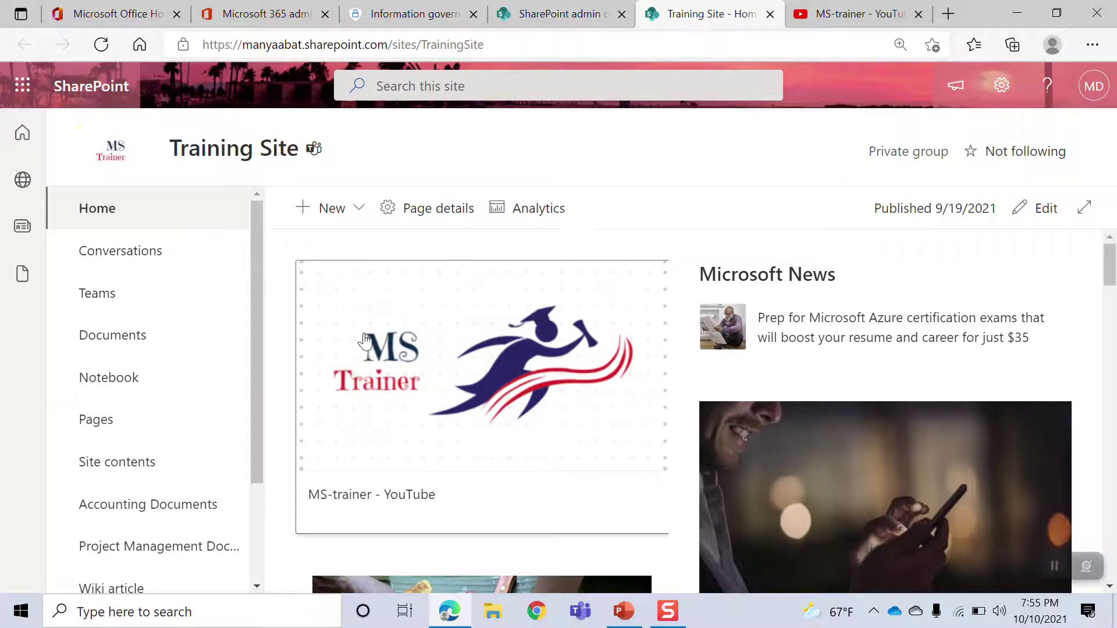
left_click(125, 463)
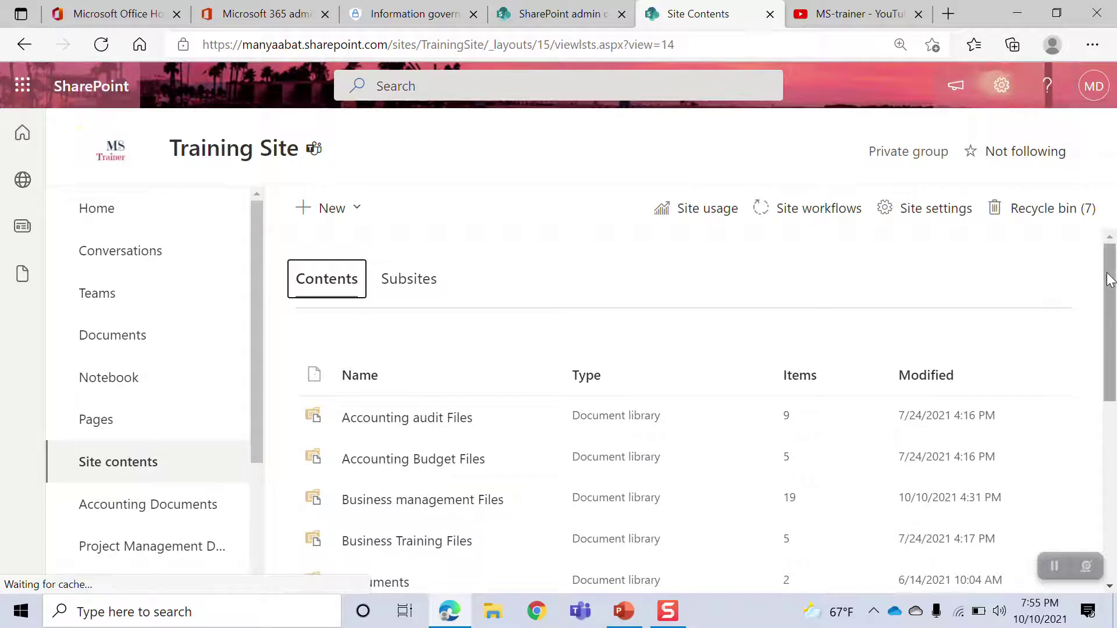
left_click_drag(1109, 279, 1090, 398)
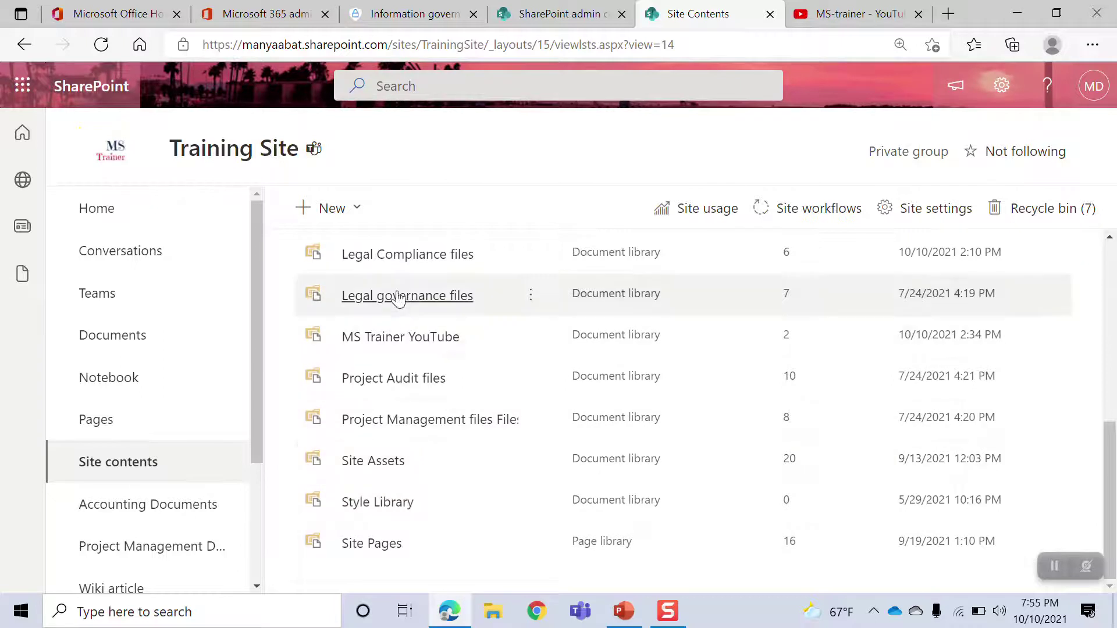
left_click(411, 254)
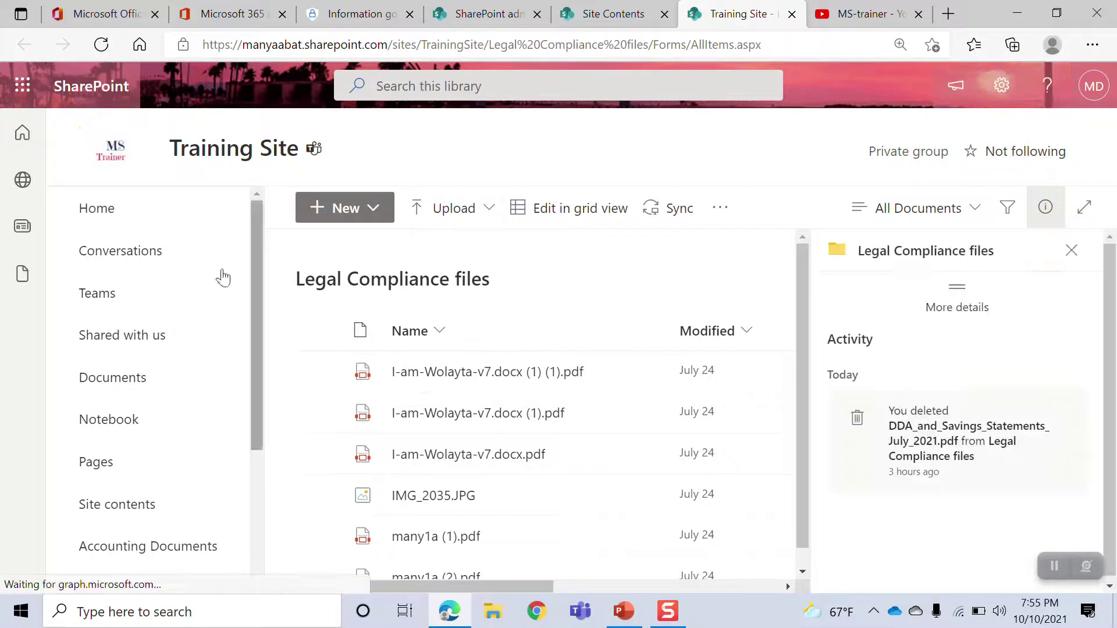
left_click(789, 15)
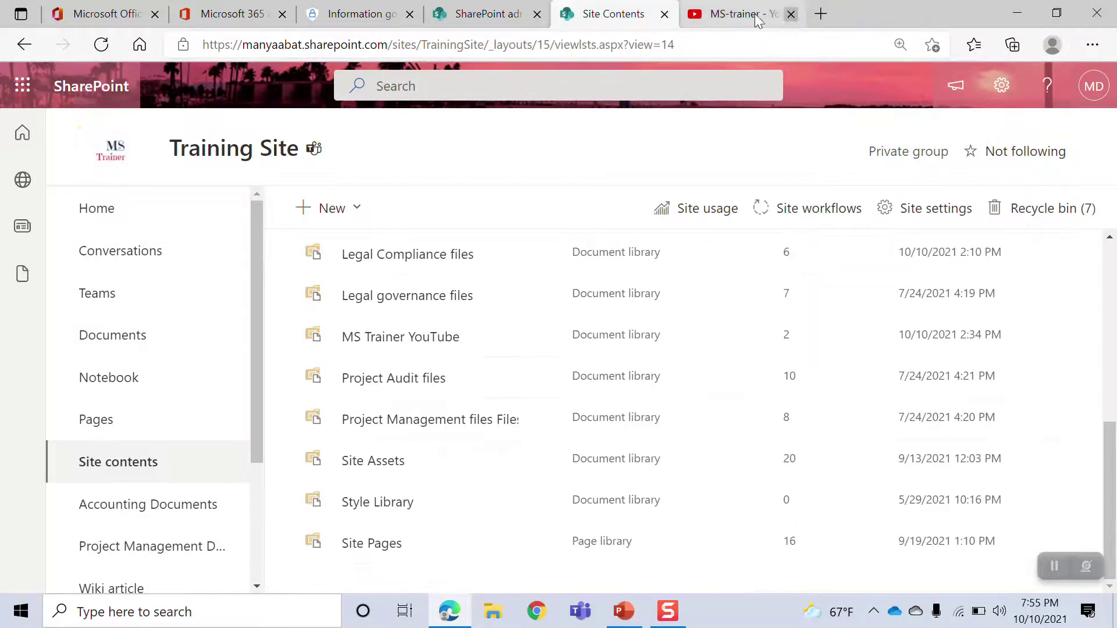
left_click(422, 256)
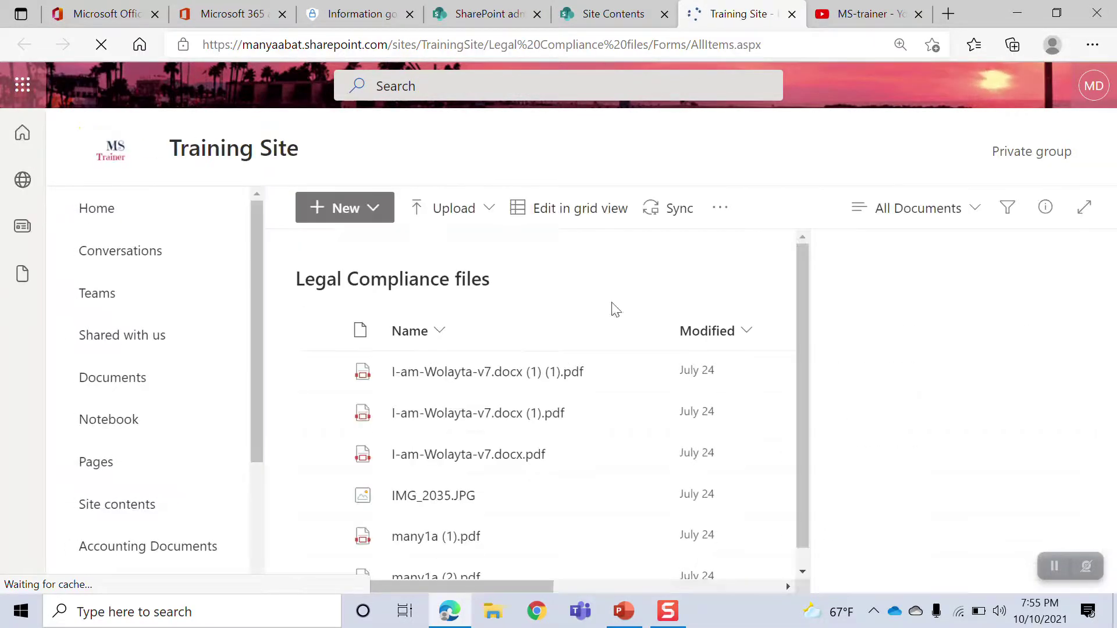
left_click(791, 16)
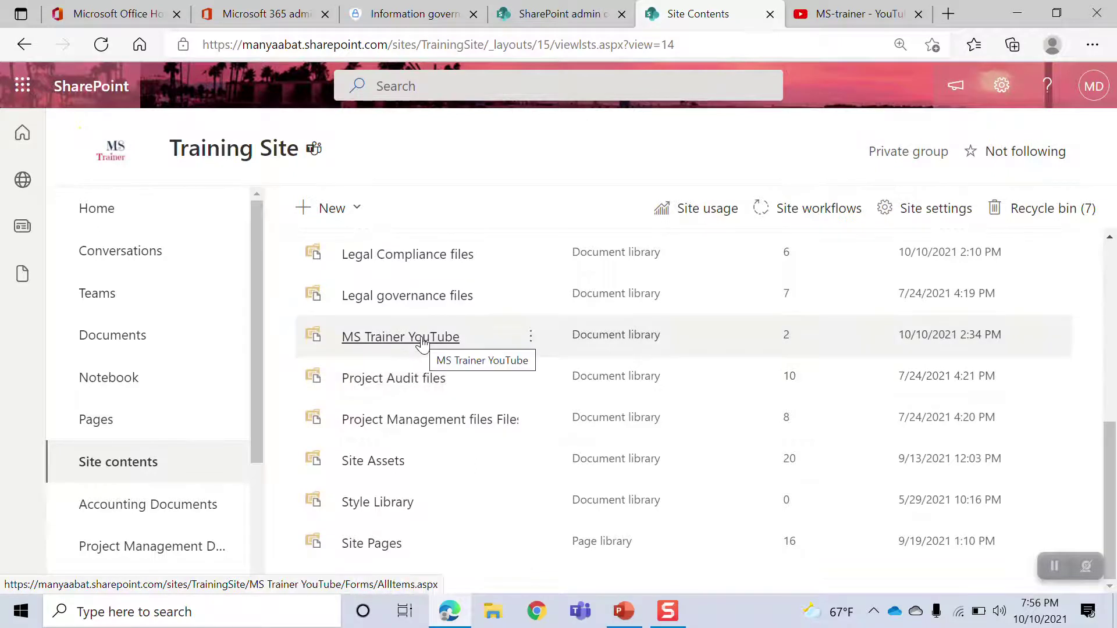
Open the MS Trainer YouTube library and delete the file Final Exam Free Response.pdf.
left_click(422, 342)
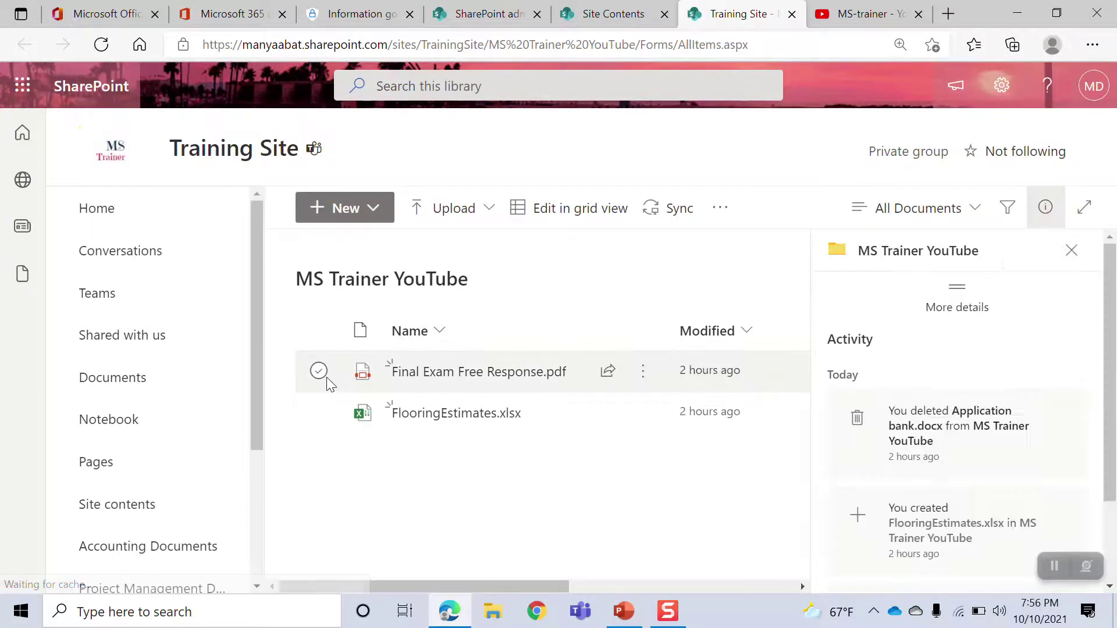
left_click(326, 377)
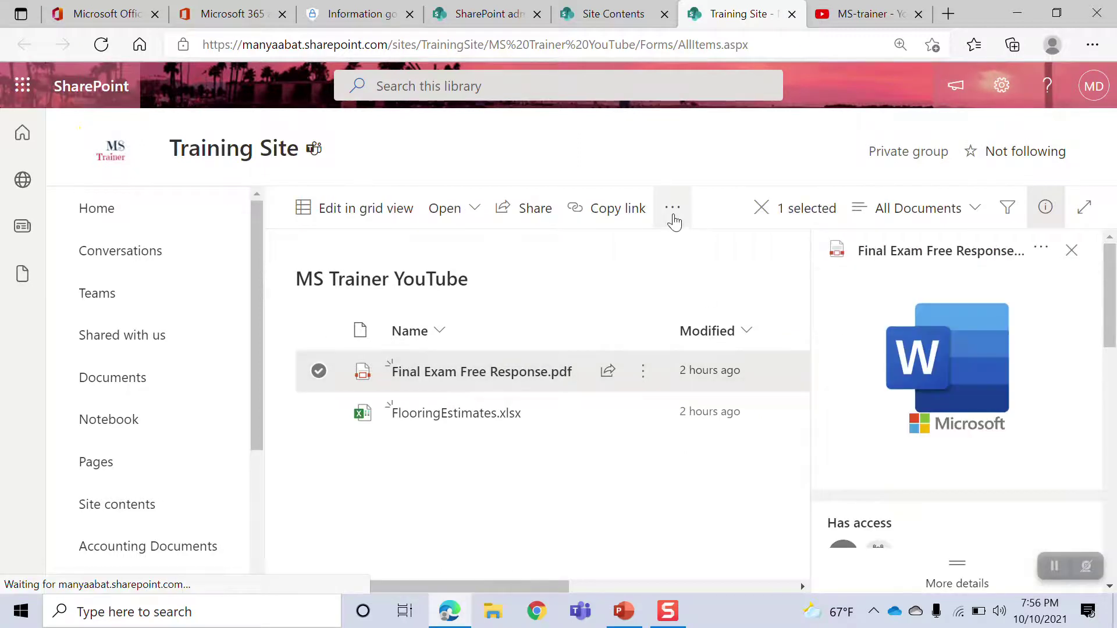
left_click(673, 221)
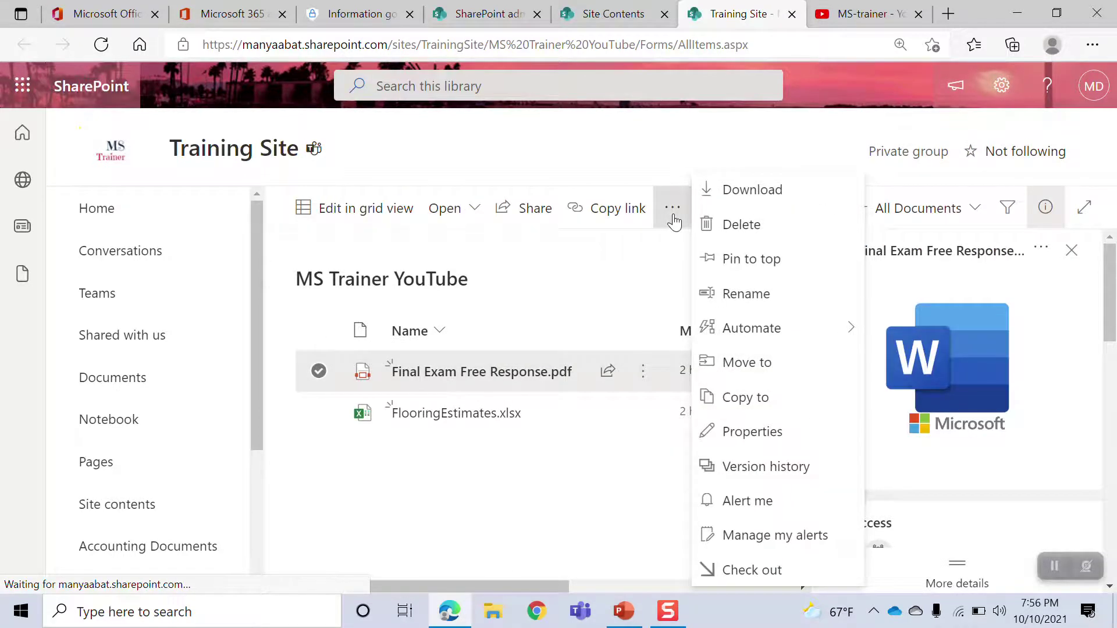
left_click(739, 227)
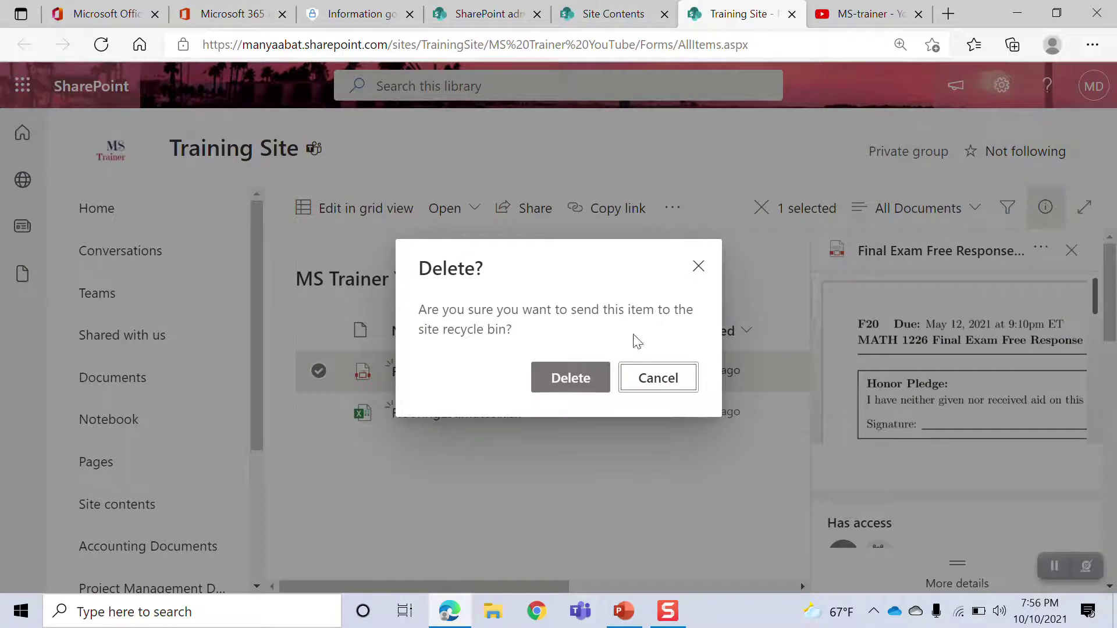
left_click(565, 382)
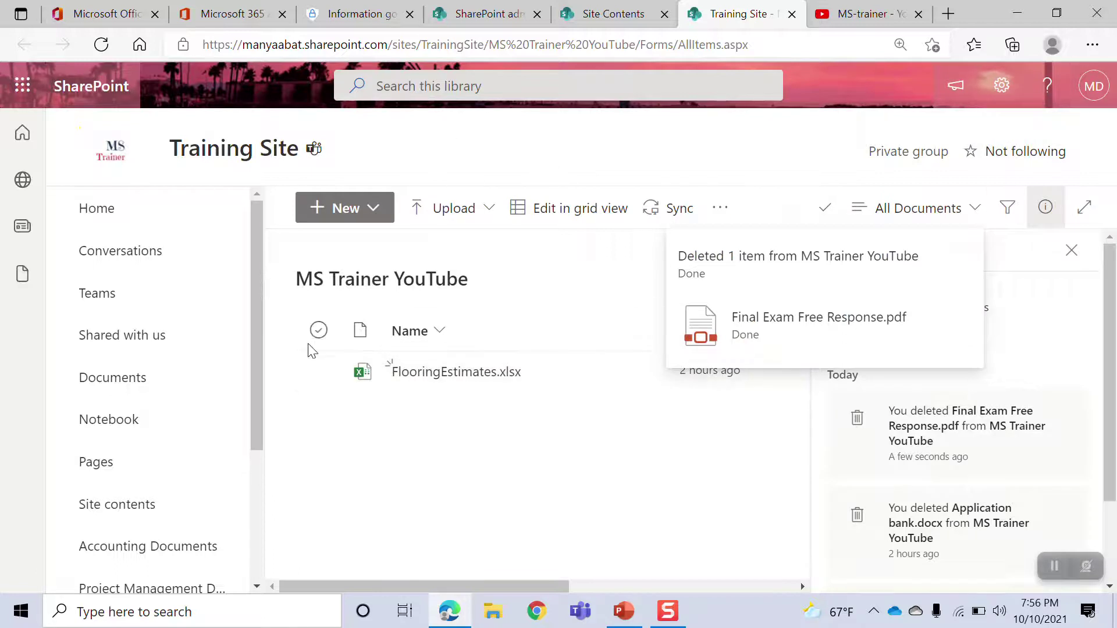
Open the Training Site's recycle bin and check it for the deleted Final Exam Free Response.pdf.
scroll(245, 466, "down", 4)
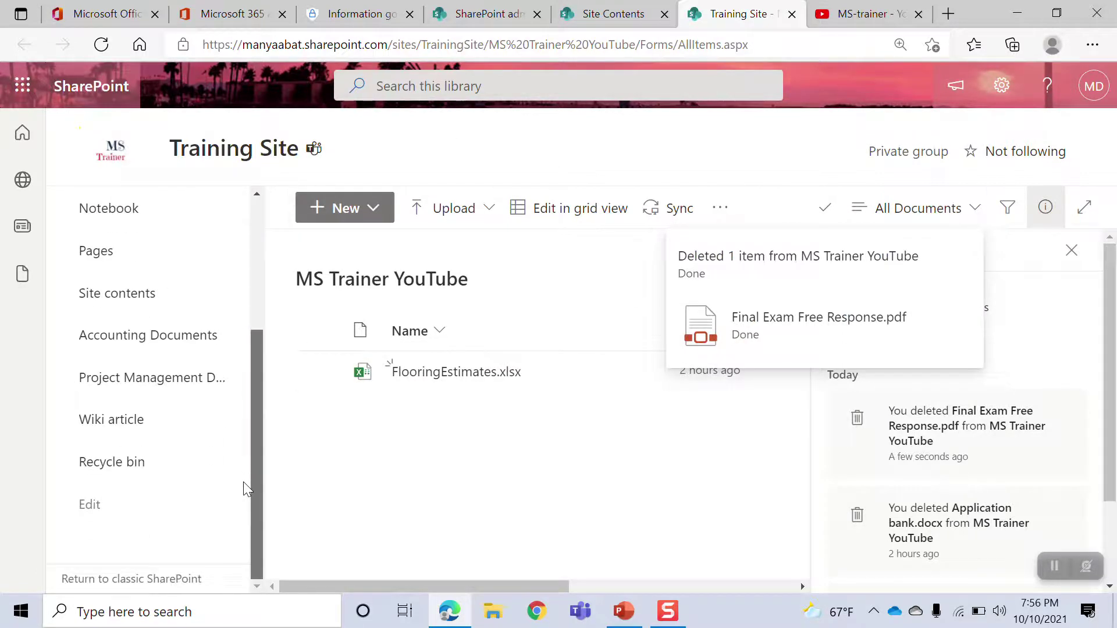
left_click(119, 464)
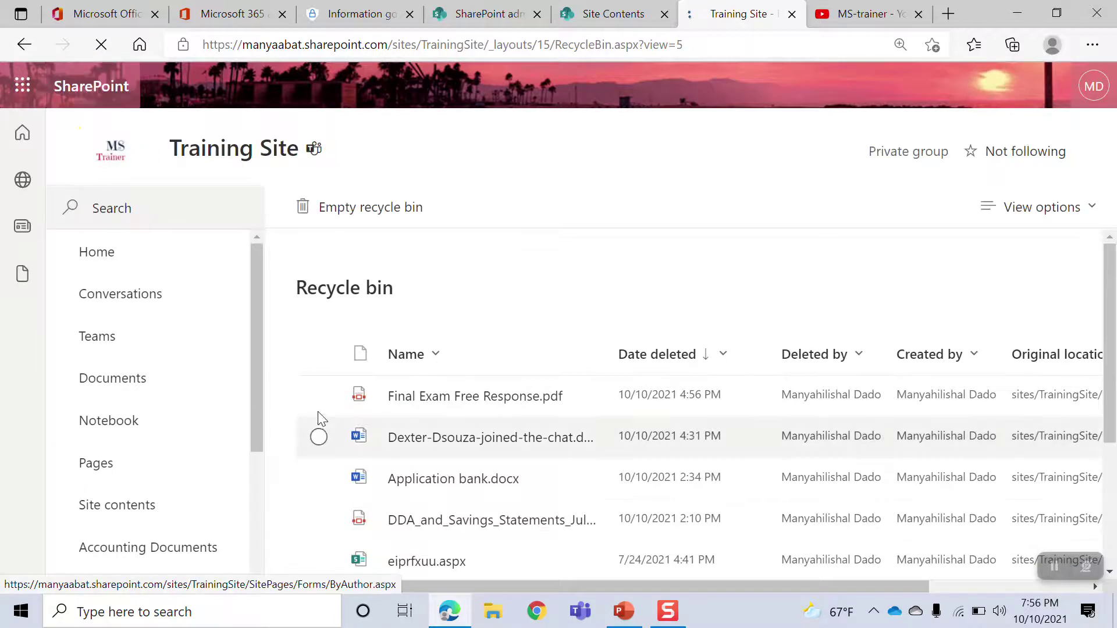
left_click(319, 396)
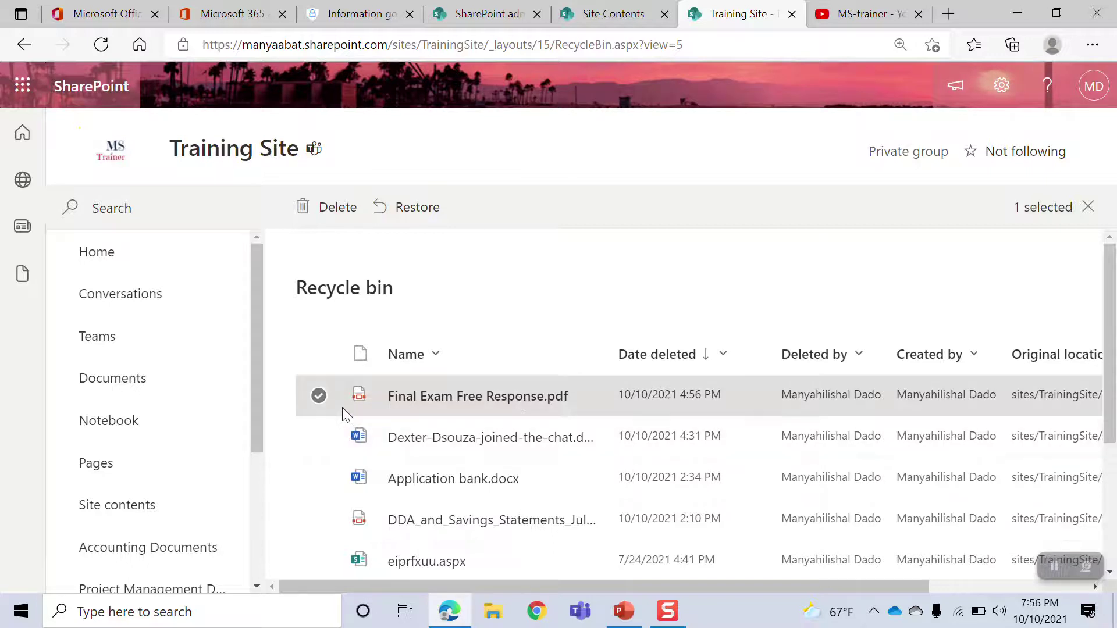
left_click(318, 398)
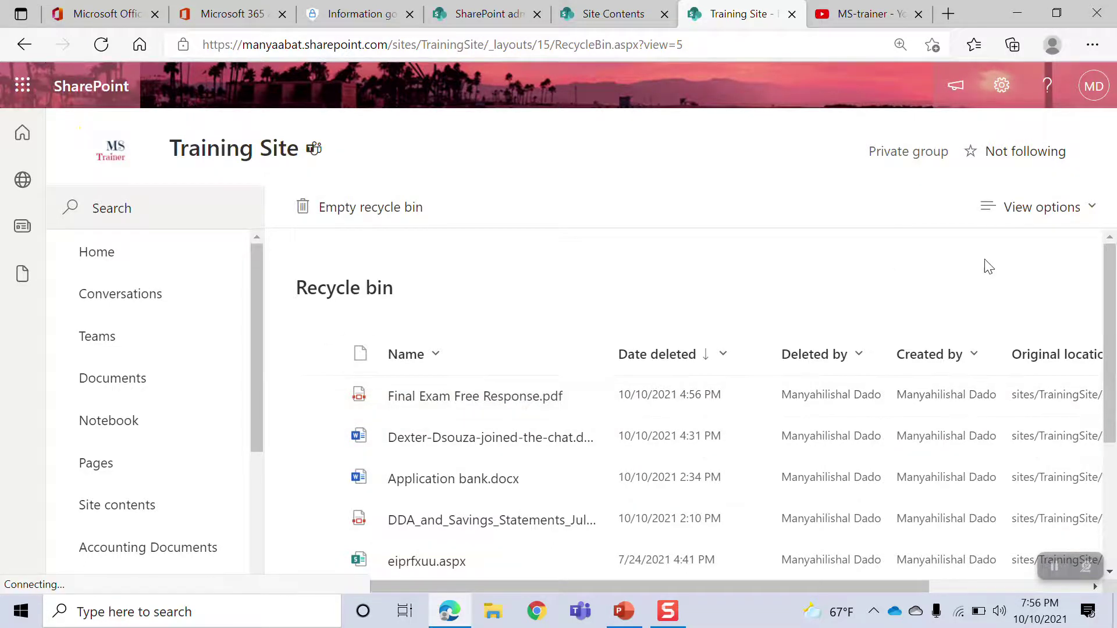
left_click_drag(1112, 289, 1056, 130)
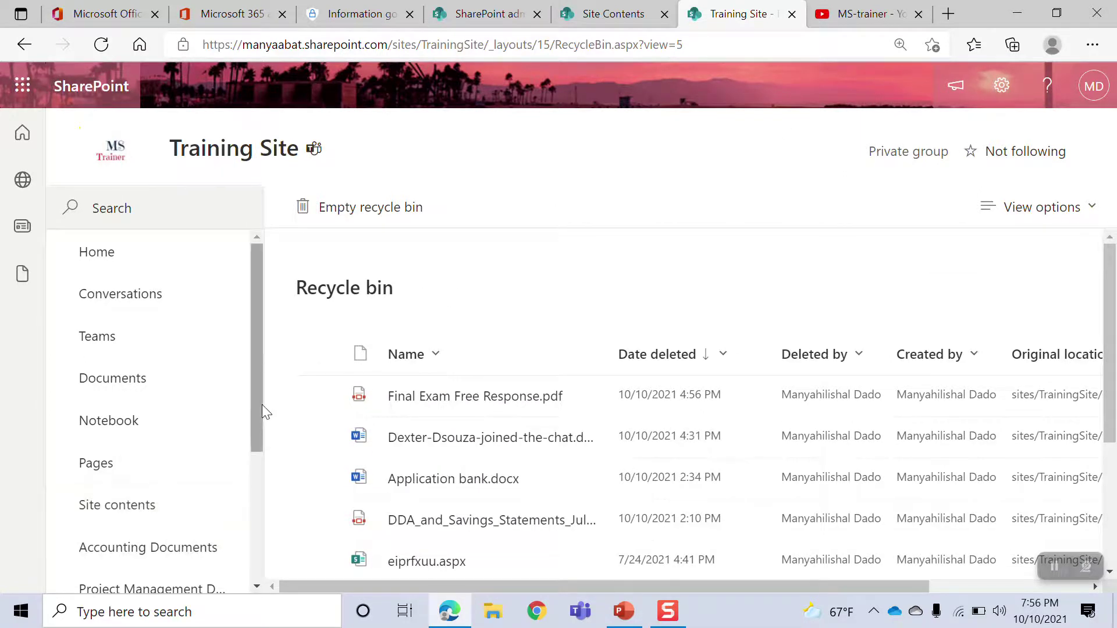
left_click_drag(262, 404, 265, 516)
left_click(106, 482)
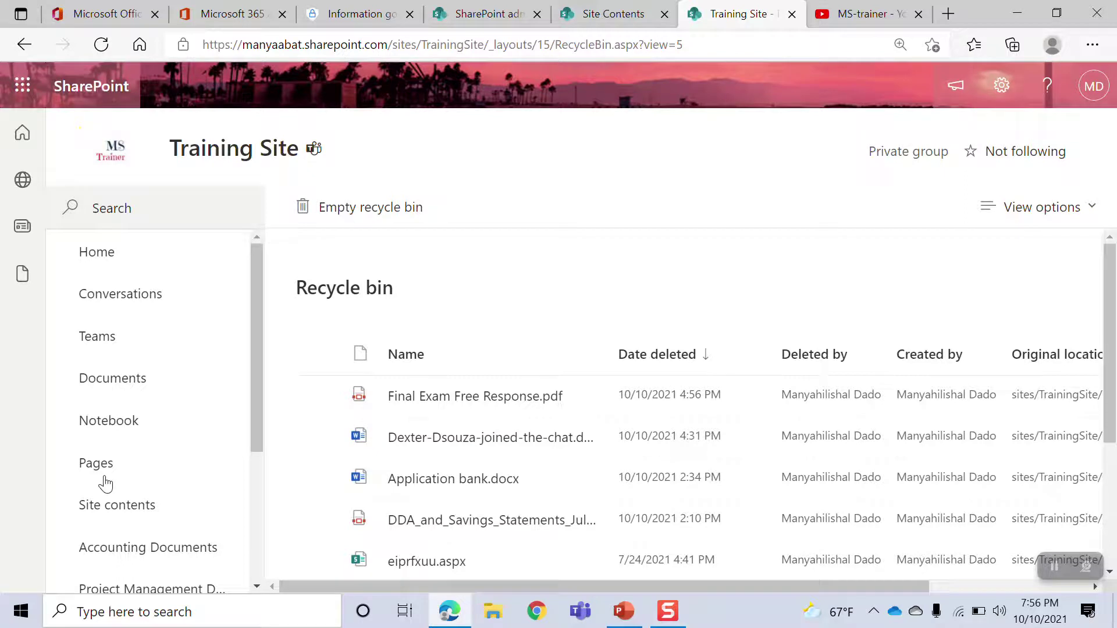
View the Training Site's home page, and look through the document libraries in its site contents.
left_click(97, 250)
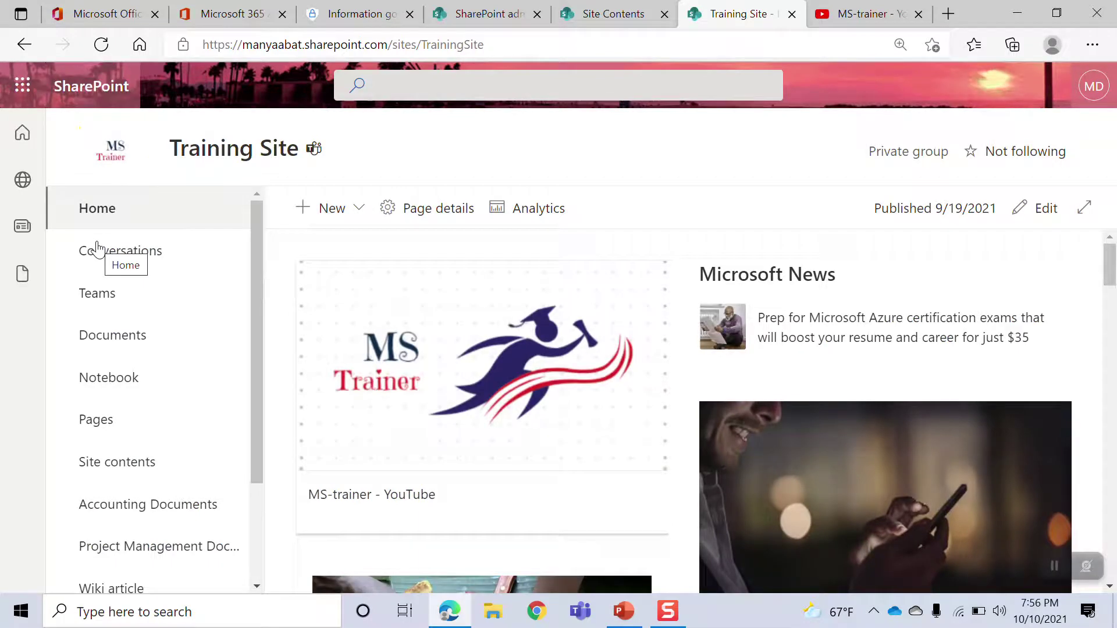
left_click(598, 16)
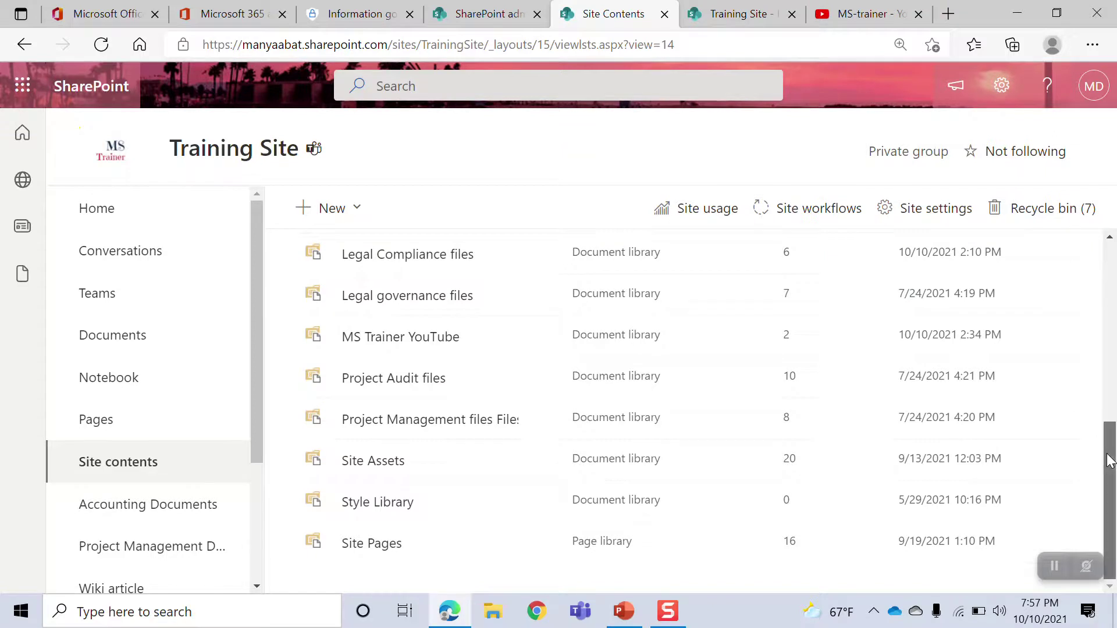
left_click_drag(1110, 459, 1109, 449)
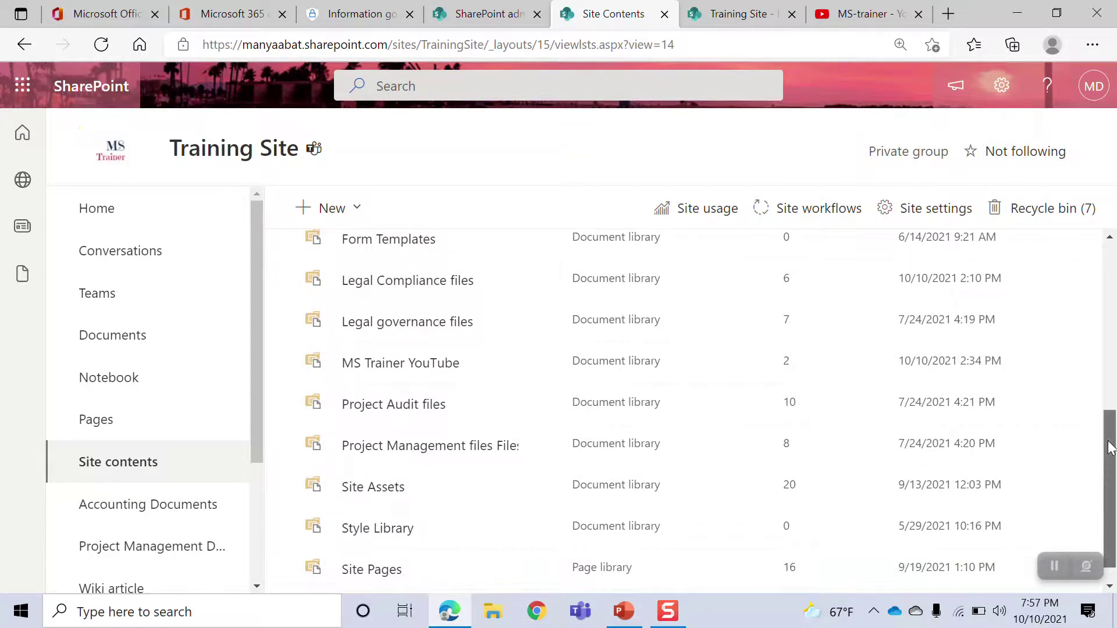
left_click_drag(1110, 470, 1114, 427)
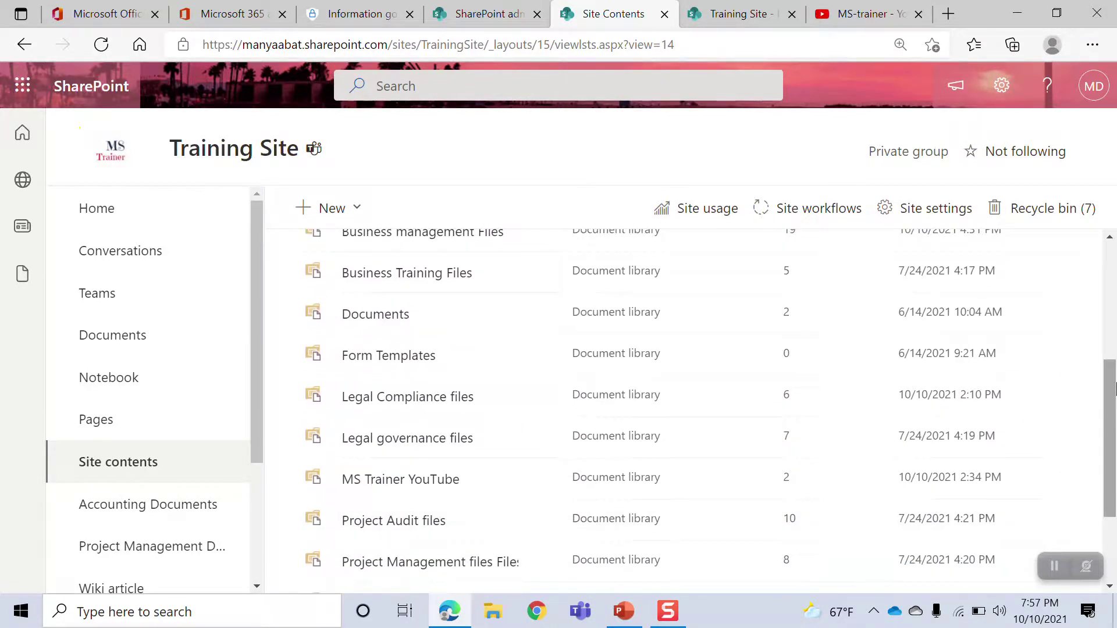
left_click_drag(1112, 388, 1112, 451)
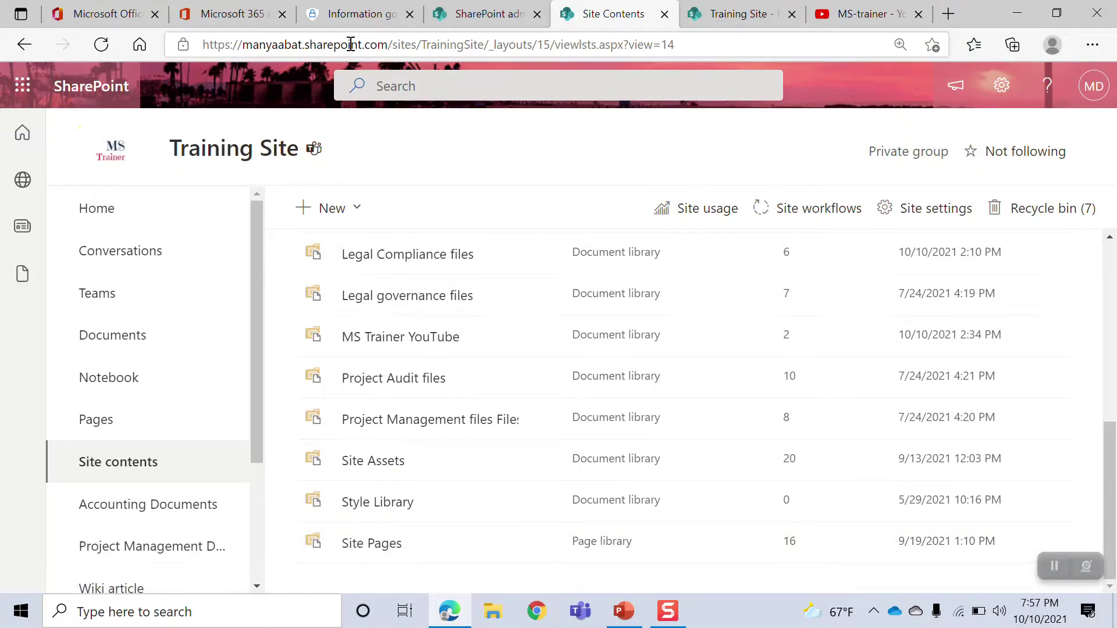
Switch to Microsoft 365 compliance, review the information governance labels, label policies and retention policies, and return to the compliance home page.
left_click(339, 11)
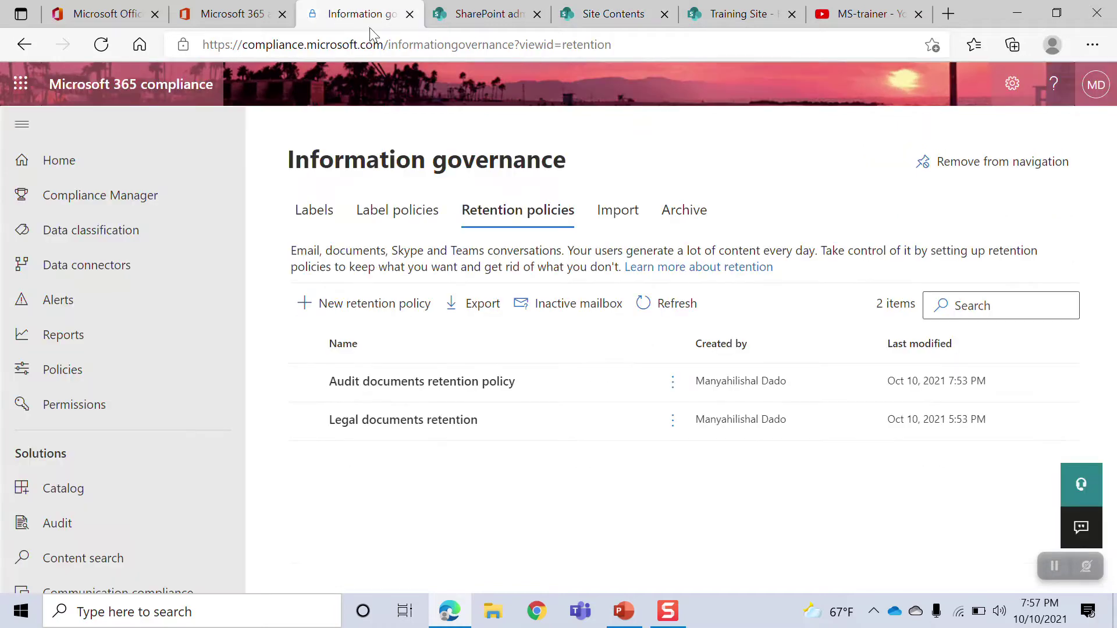
left_click(385, 220)
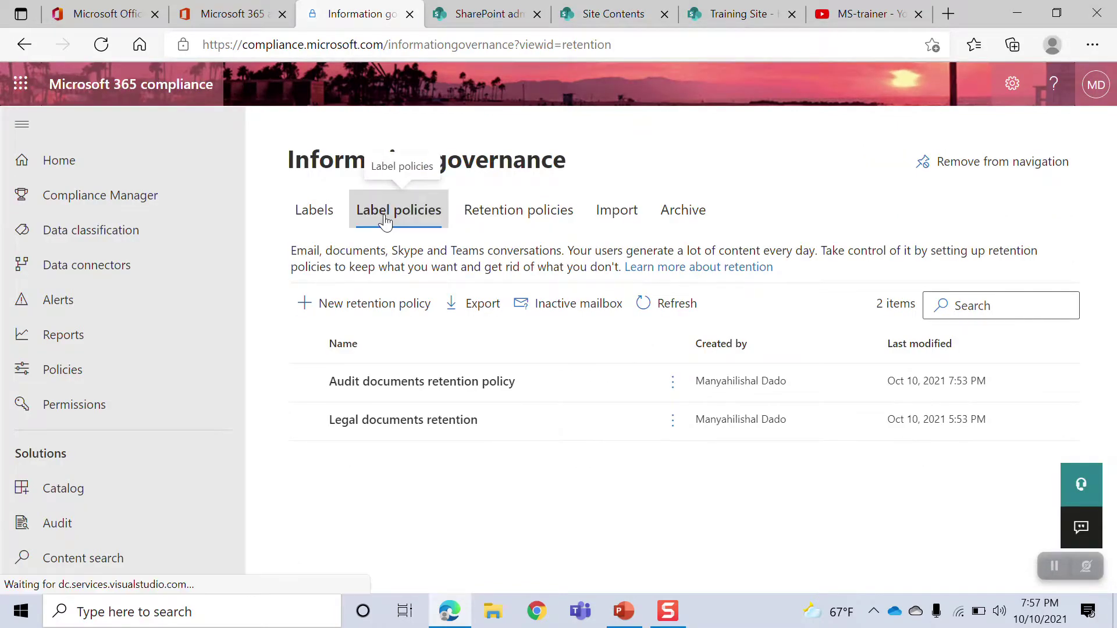
left_click(319, 224)
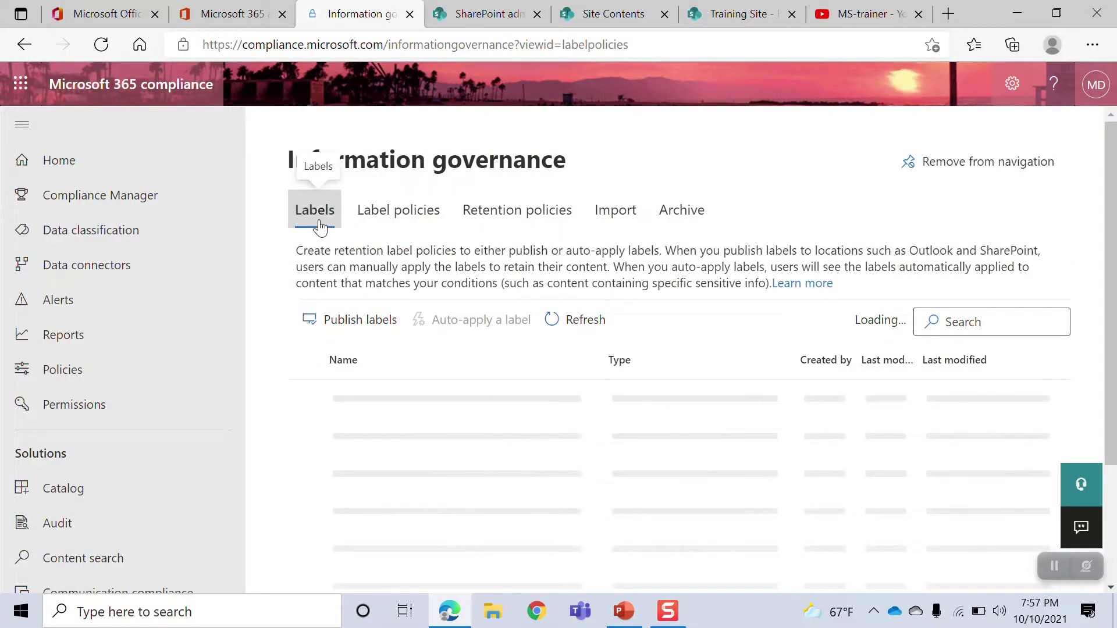
left_click(407, 227)
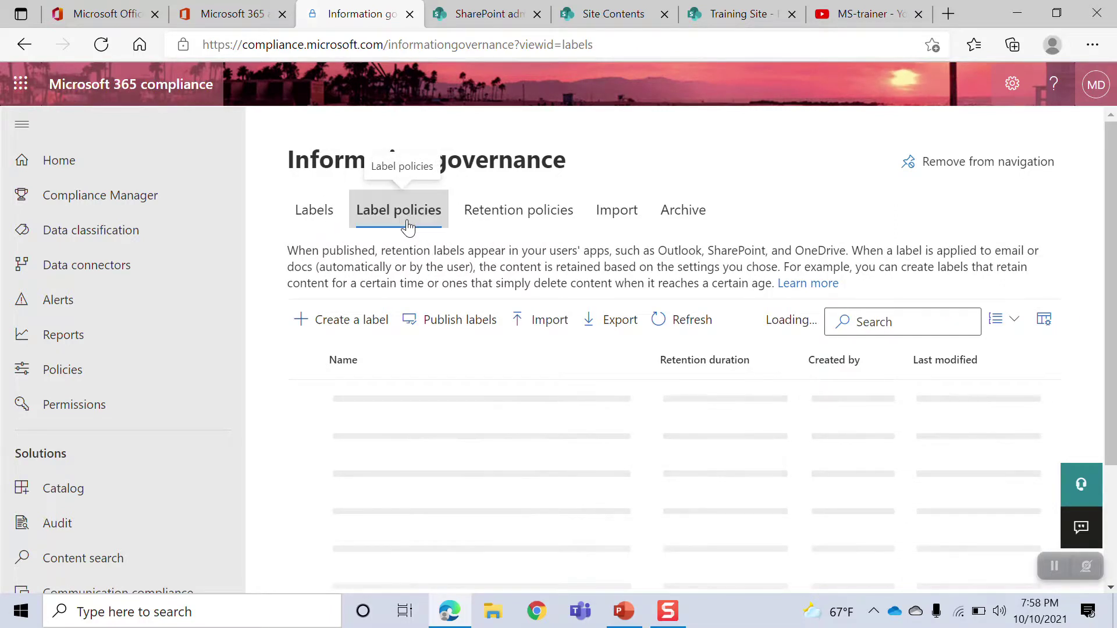
left_click(512, 228)
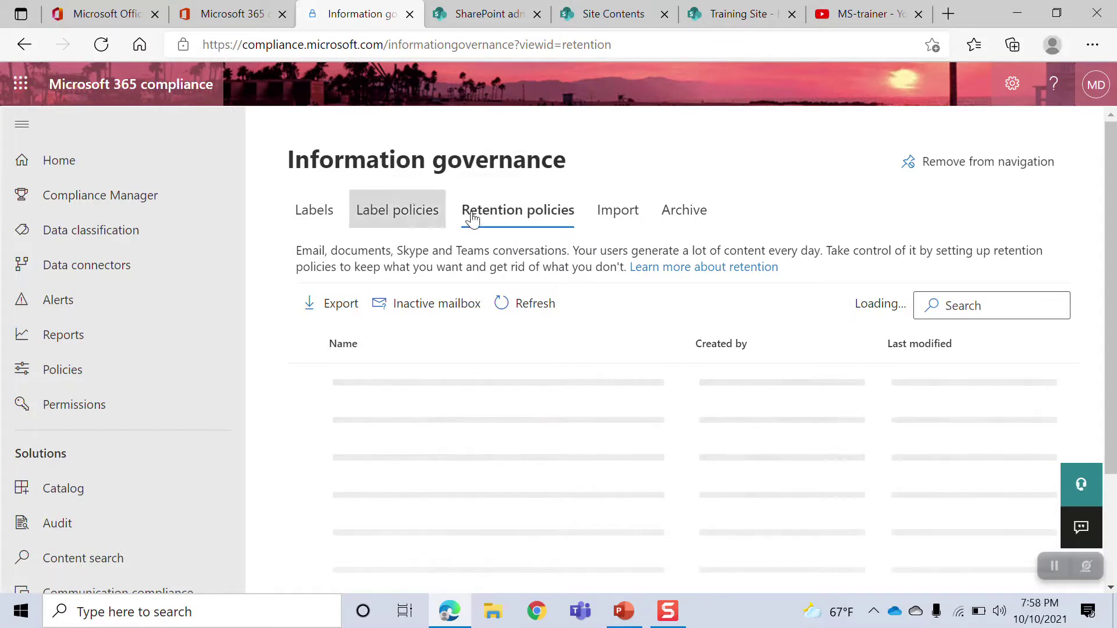
left_click(394, 211)
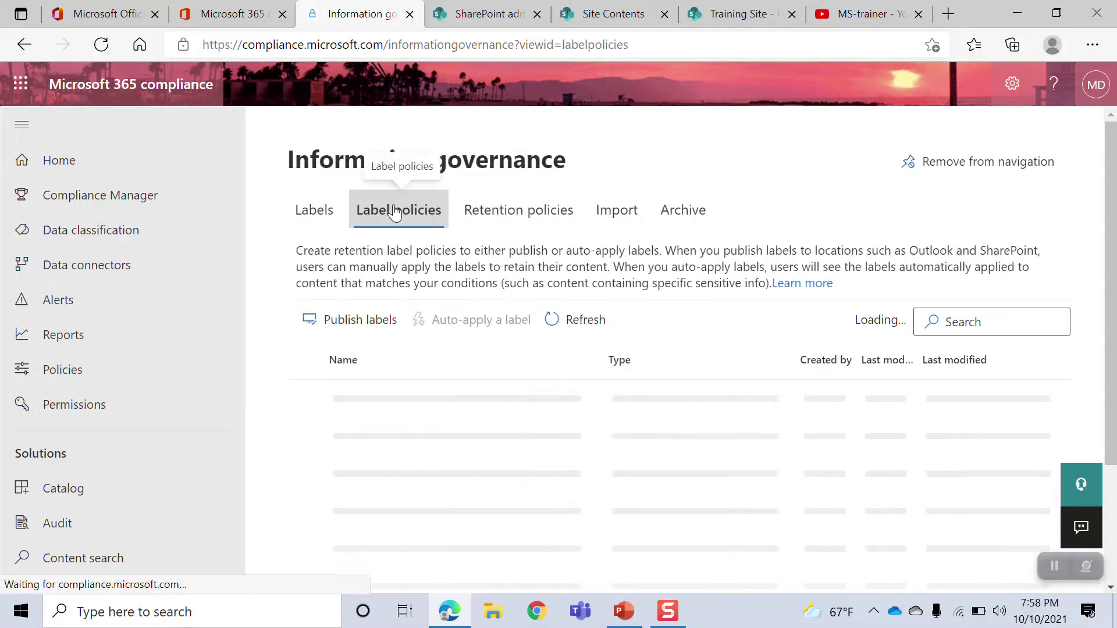
left_click(537, 223)
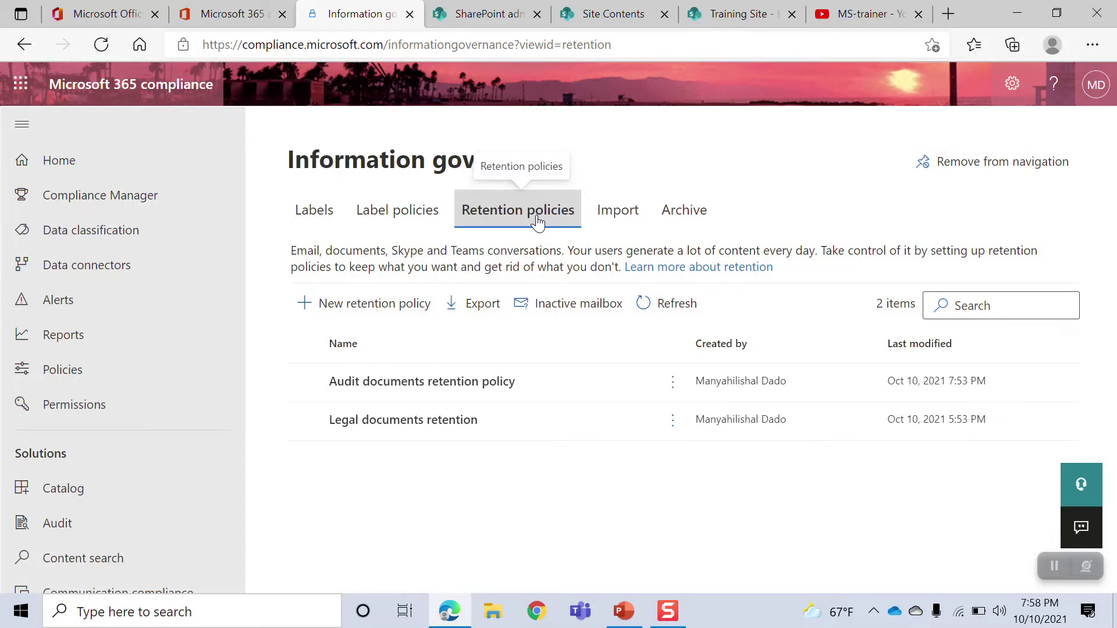
left_click(30, 157)
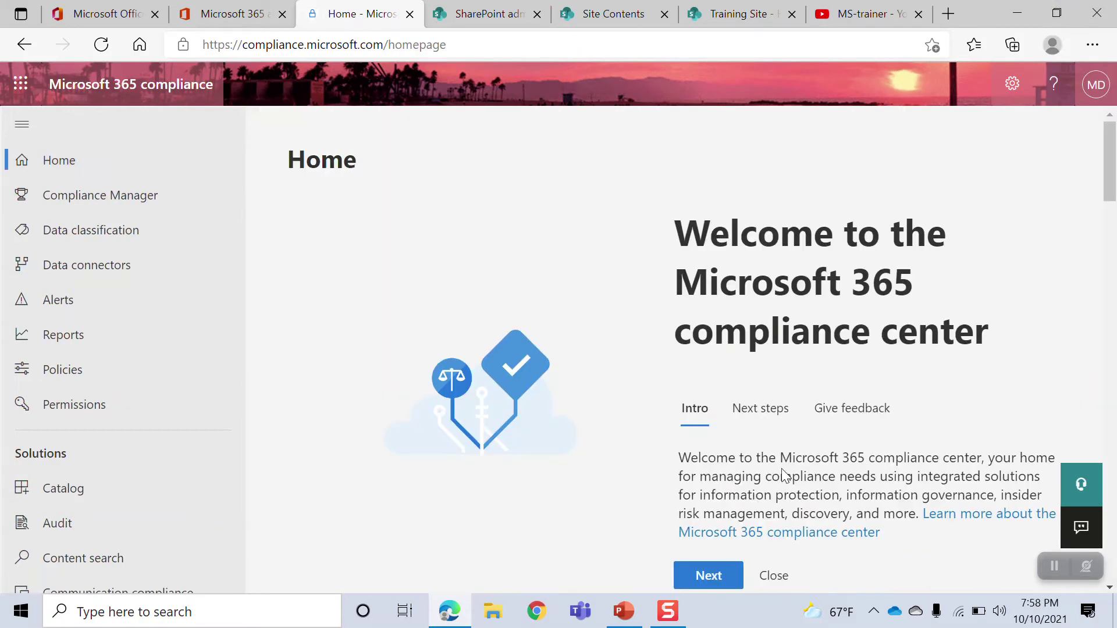